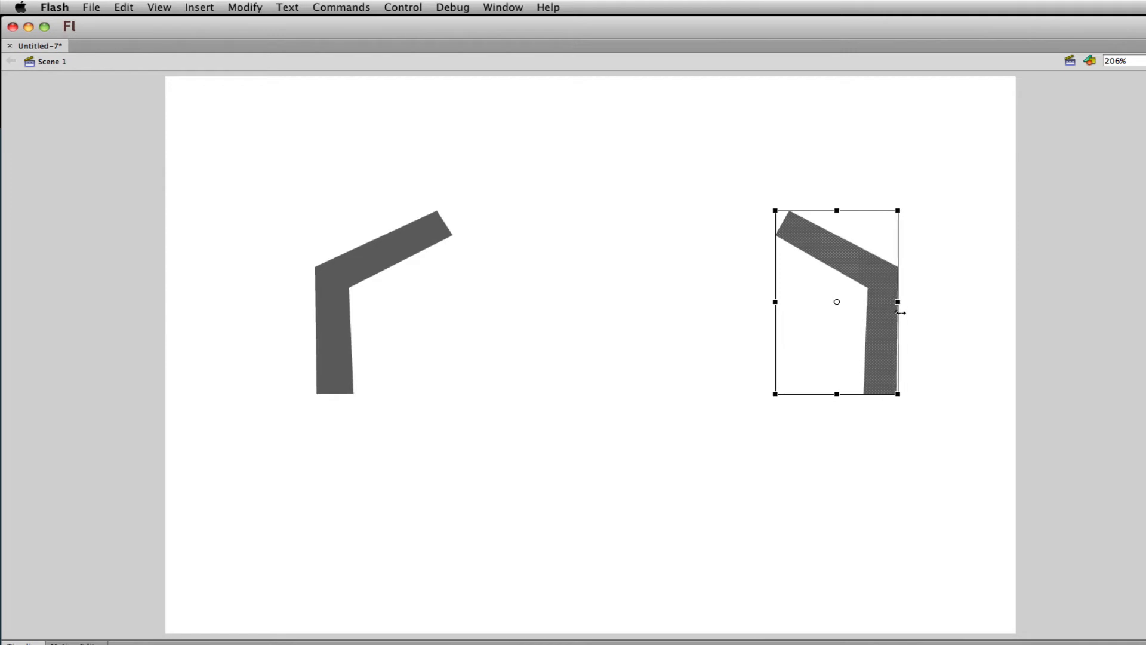
Move the mirrored right arm closer to the left one and lower both arms, leaving space between them for a torso
{"action": "left_click_drag", "start_coordinate": [883, 338], "coordinate": [732, 339]}
{"action": "left_click", "coordinate": [528, 392]}
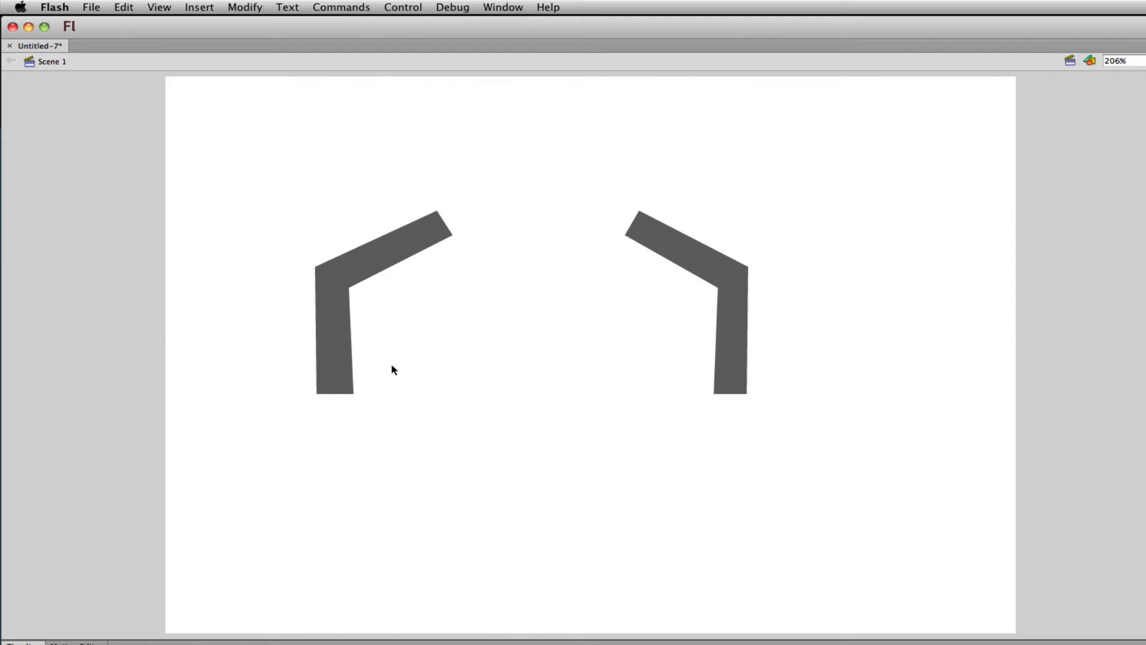
{"action": "left_click_drag", "start_coordinate": [335, 347], "coordinate": [374, 392]}
{"action": "left_click_drag", "start_coordinate": [733, 368], "coordinate": [799, 410]}
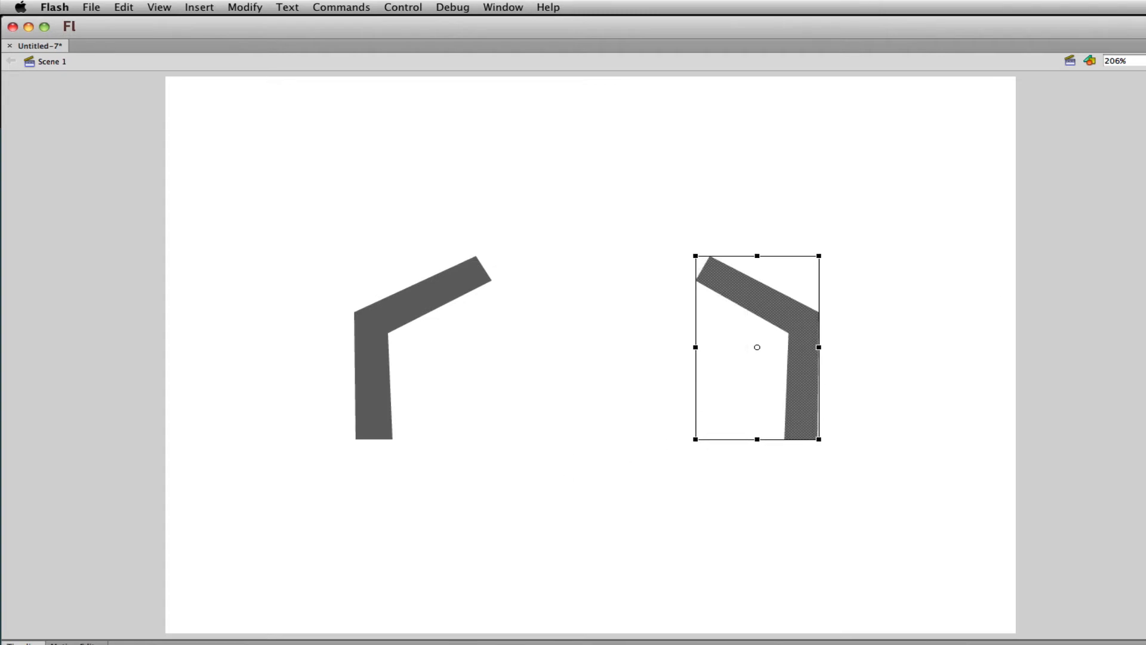
Draw a dark gray, slightly tall rectangle as the torso and position it between the two arms at shoulder height
{"action": "key", "text": "v"}
{"action": "key", "text": "r"}
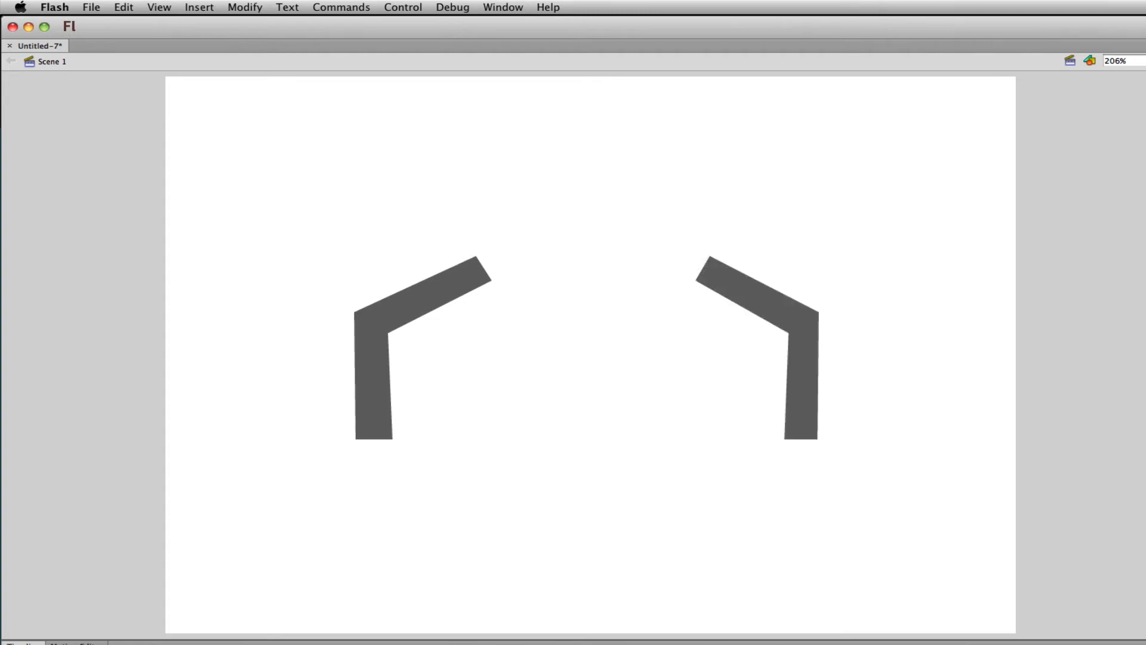
{"action": "left_click_drag", "start_coordinate": [505, 301], "coordinate": [662, 478]}
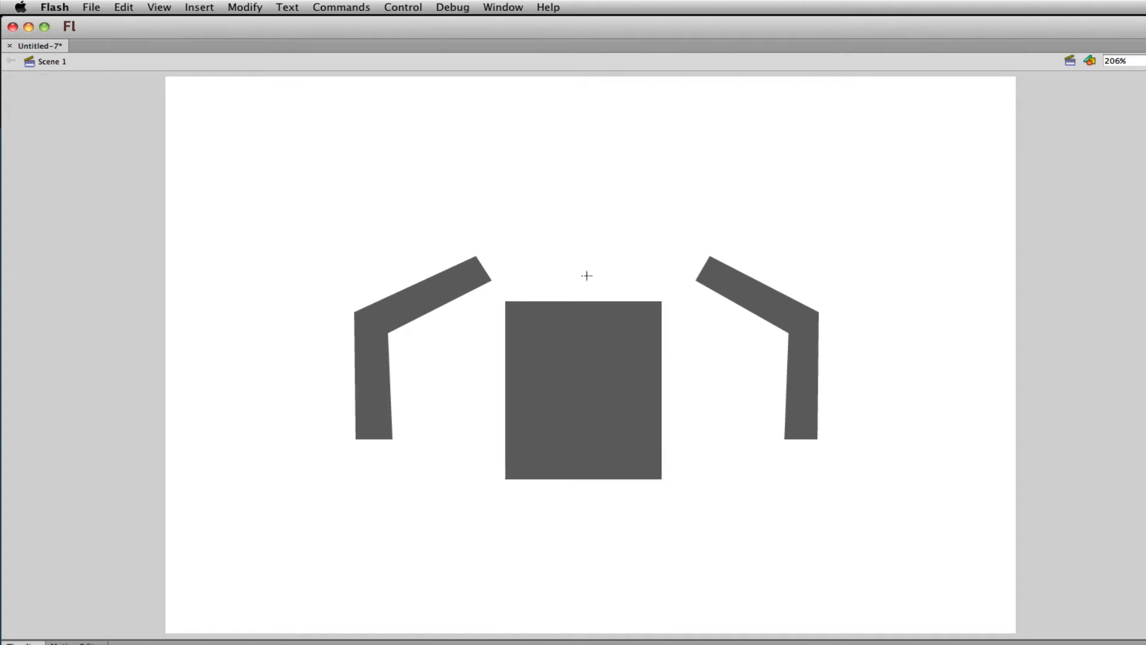
{"action": "key", "text": "v"}
{"action": "left_click_drag", "start_coordinate": [599, 422], "coordinate": [607, 364]}
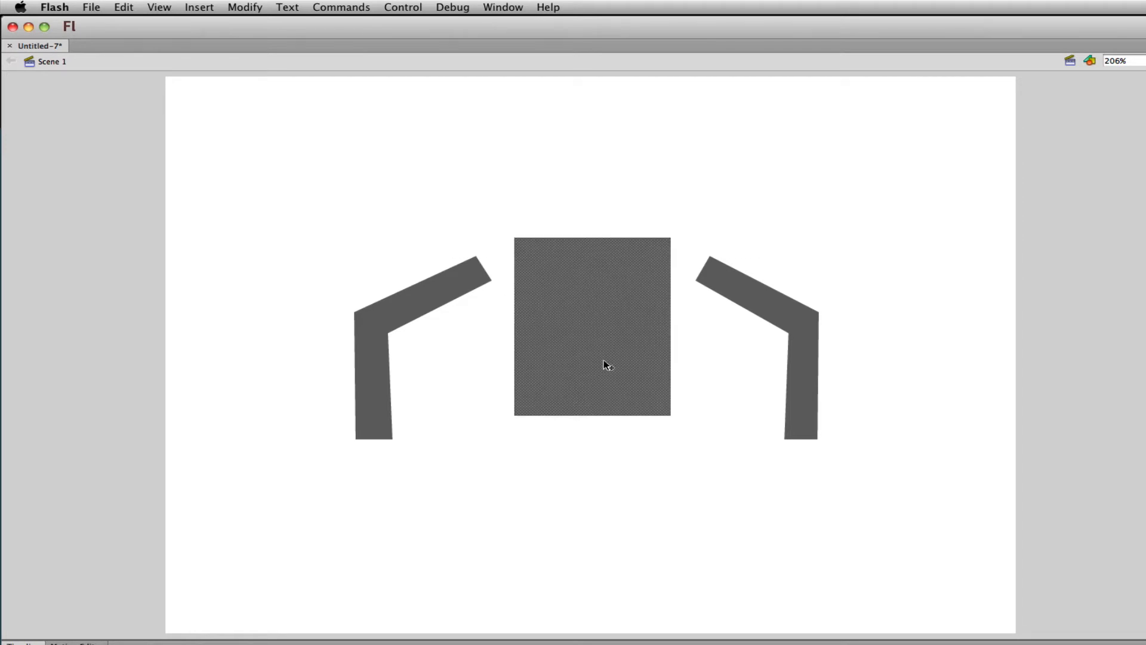
Extend the inner ends of both arms to the torso's upper sides and reposition the merged body
{"action": "left_click", "coordinate": [403, 319]}
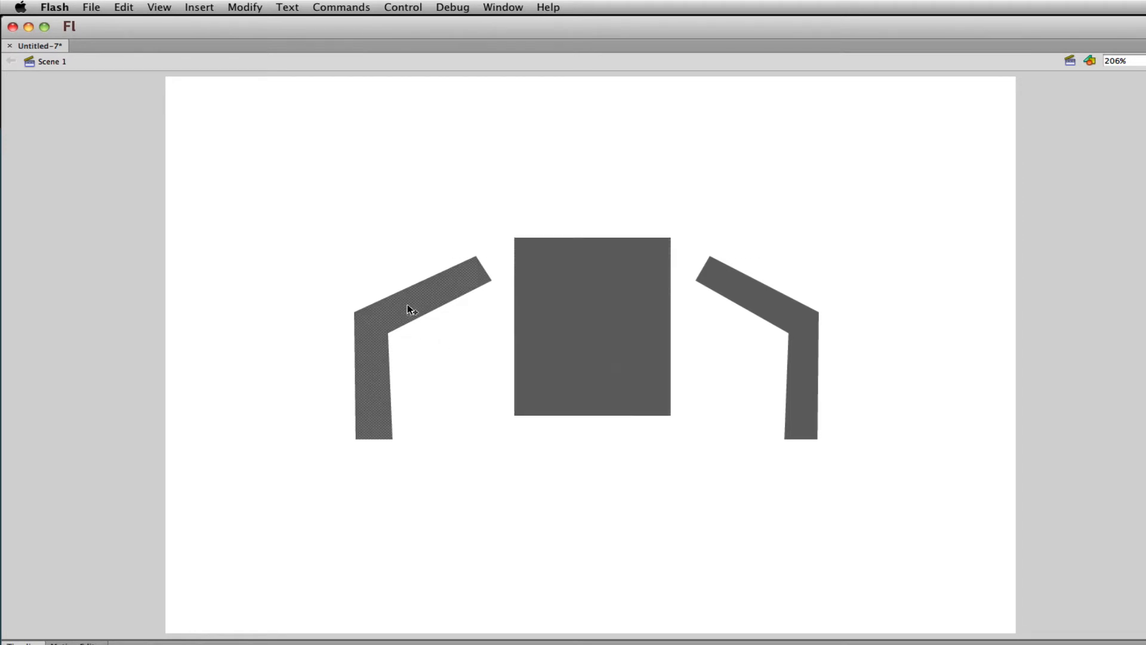
{"action": "left_click_drag", "start_coordinate": [410, 312], "coordinate": [421, 312]}
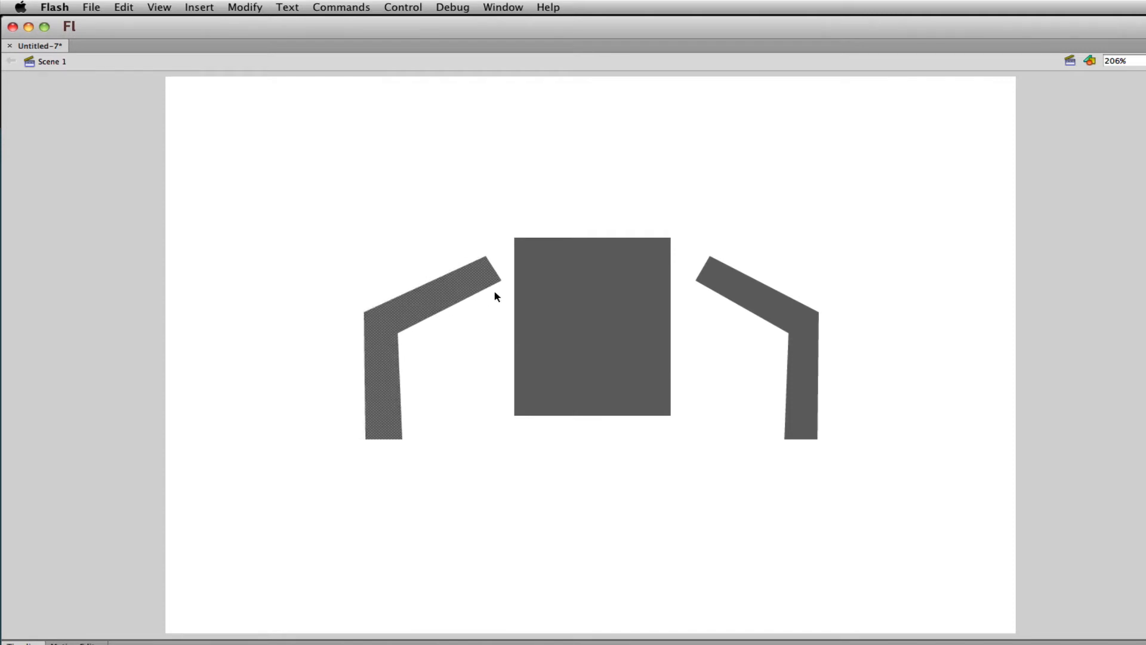
{"action": "left_click", "coordinate": [496, 288]}
{"action": "left_click_drag", "start_coordinate": [502, 280], "coordinate": [514, 251]}
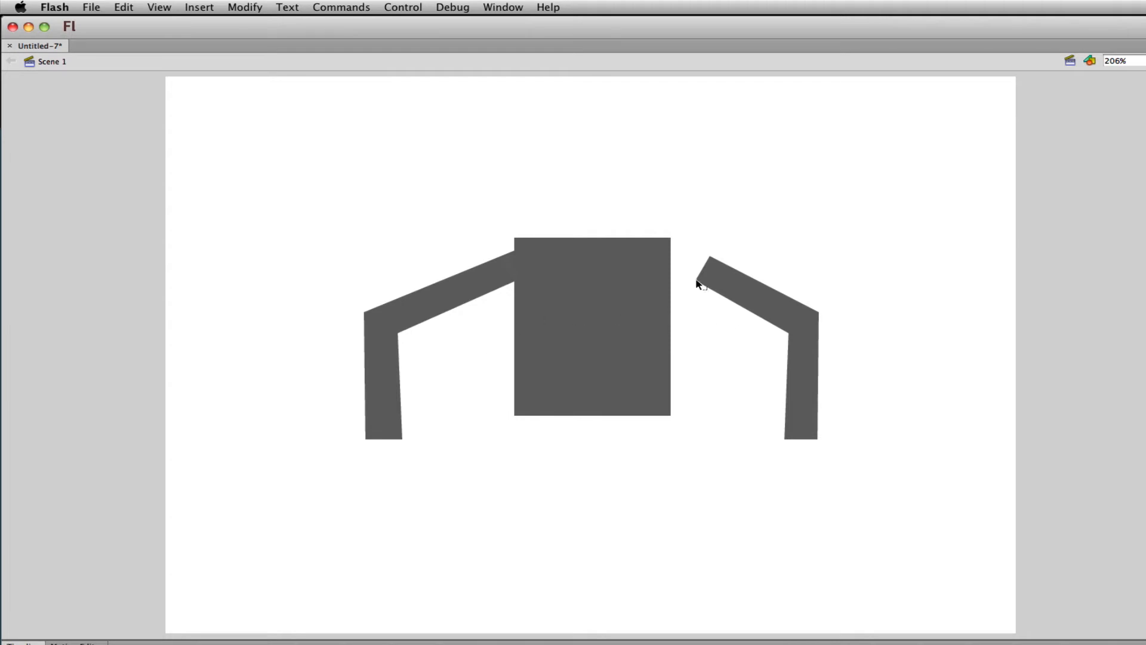
{"action": "left_click_drag", "start_coordinate": [697, 279], "coordinate": [671, 250]}
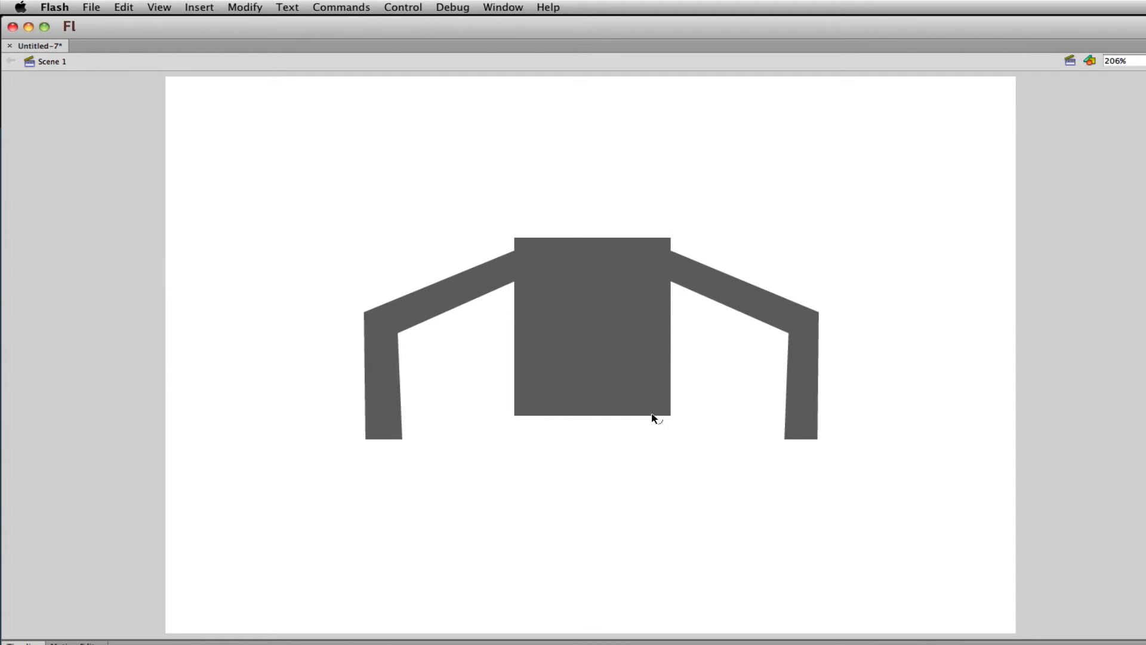
{"action": "left_click_drag", "start_coordinate": [609, 354], "coordinate": [640, 364]}
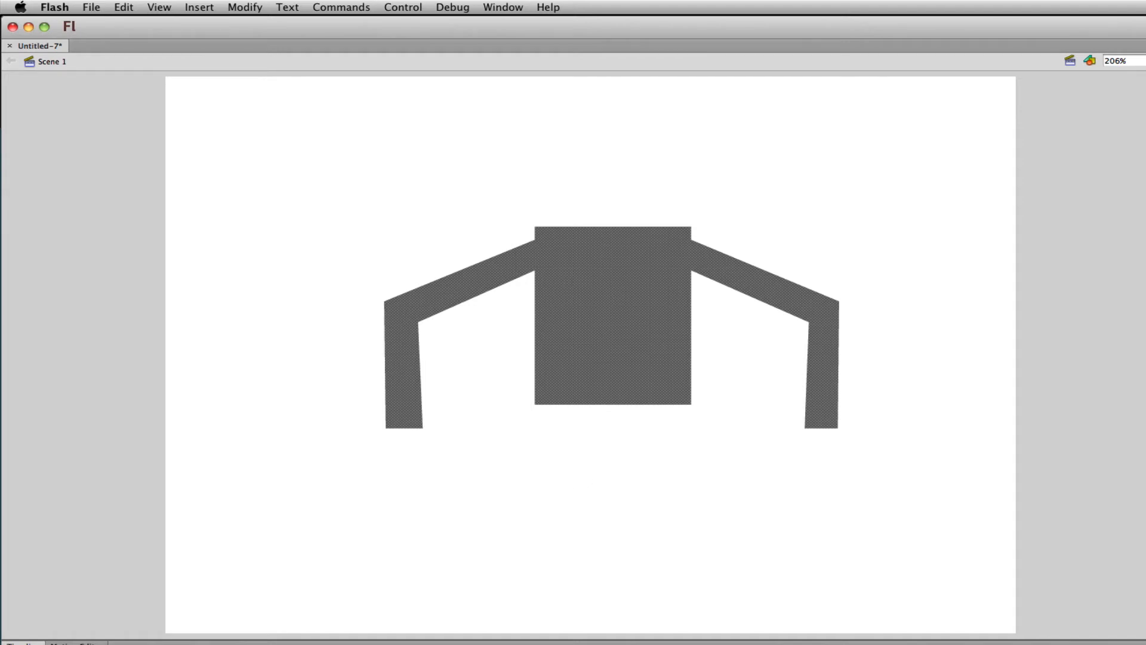
Draw a dark gray oval about 44 px wide in the empty area beside the left arm, using the Oval tool
{"action": "left_click", "coordinate": [1137, 156]}
{"action": "left_click", "coordinate": [1126, 174]}
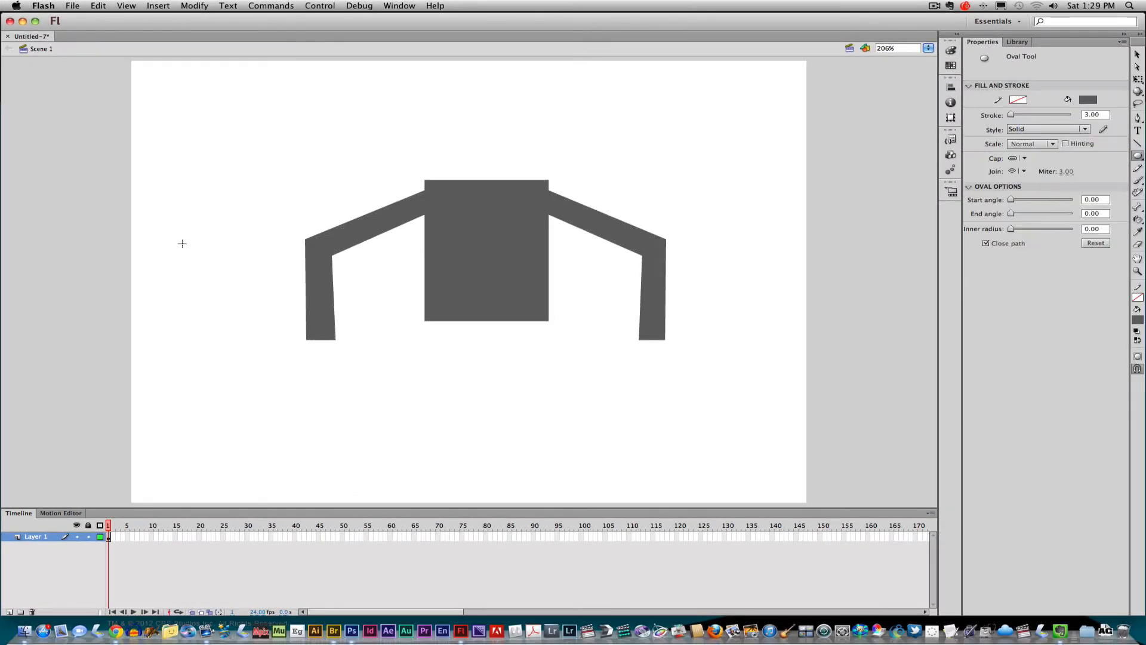
{"action": "left_click_drag", "start_coordinate": [174, 236], "coordinate": [232, 299]}
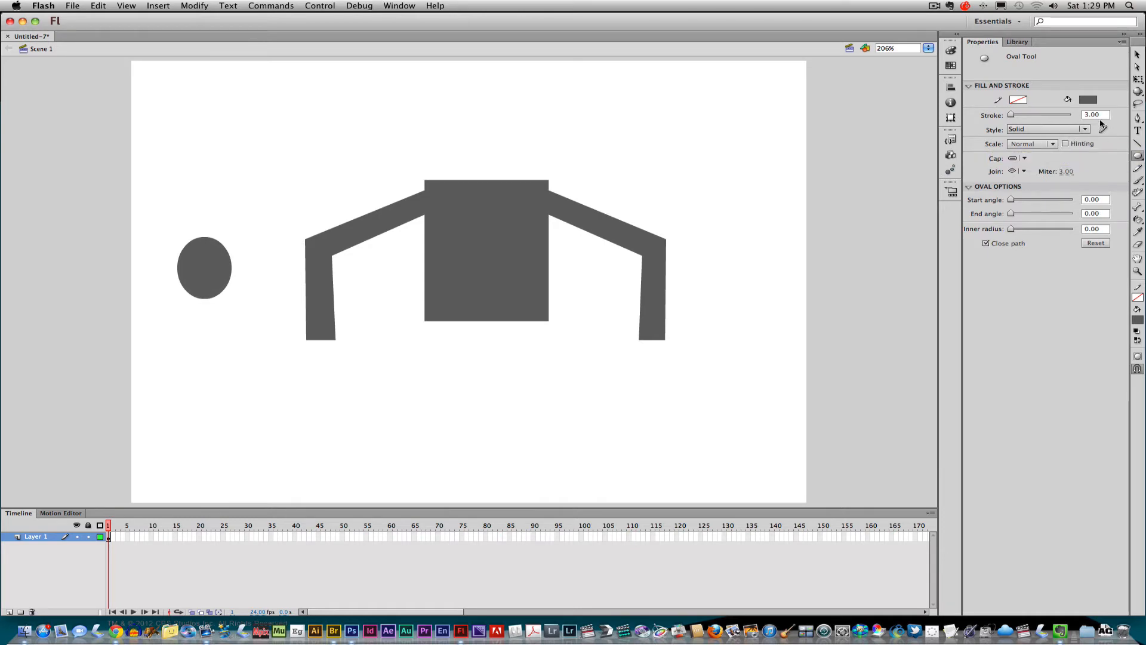
Cut the gray oval into a claw by overlapping its lower middle with a narrow green oval, about 21 by 54 px, and deleting it
{"action": "left_click", "coordinate": [1087, 105]}
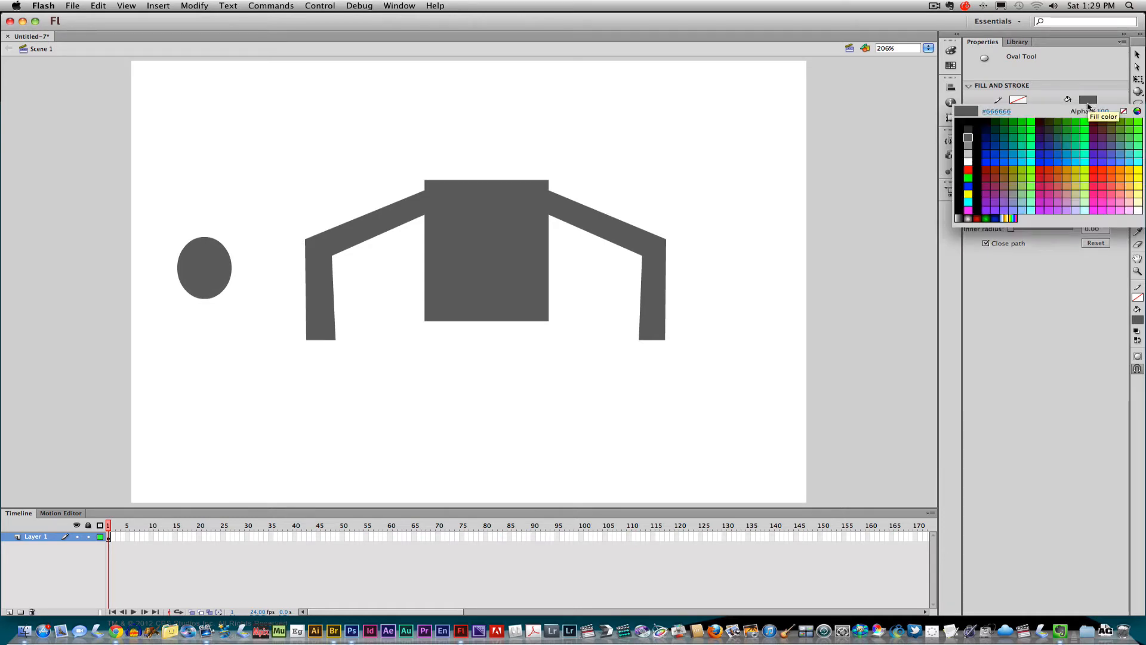
{"action": "left_click", "coordinate": [1018, 124]}
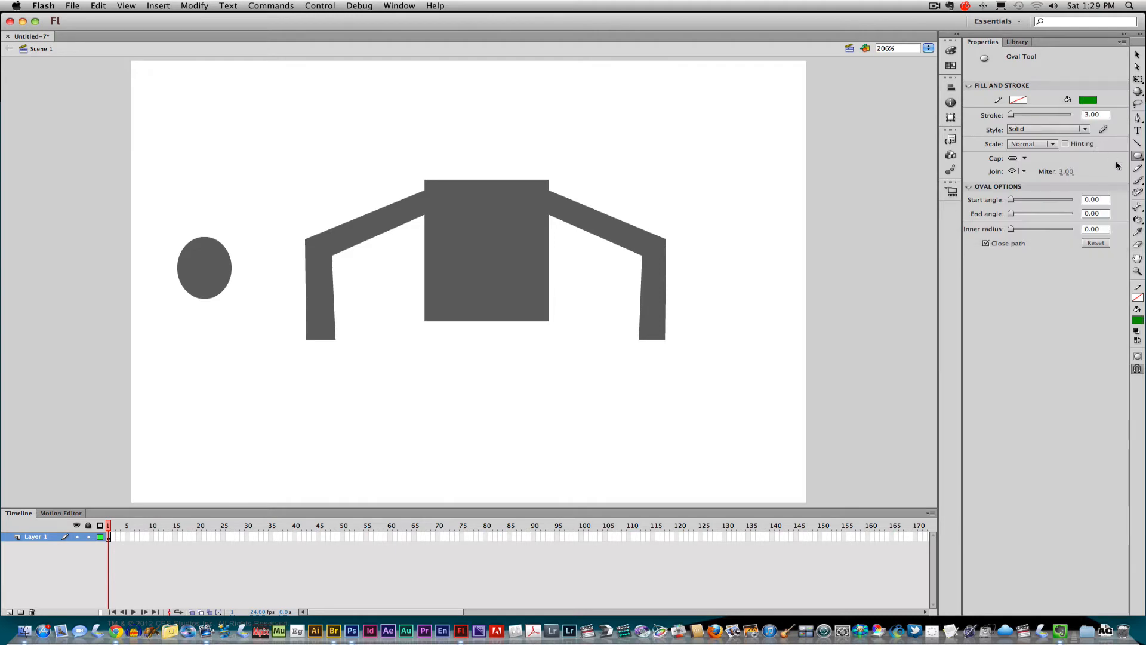
{"action": "left_click_drag", "start_coordinate": [215, 336], "coordinate": [206, 306]}
{"action": "key", "text": "v"}
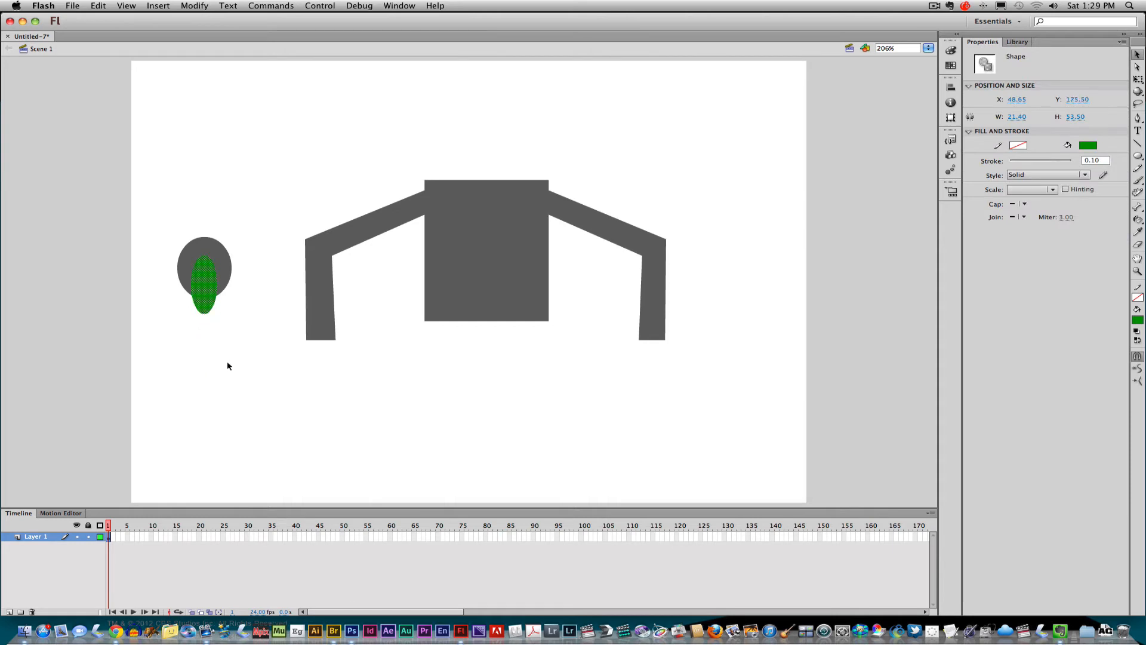
{"action": "left_click", "coordinate": [212, 385]}
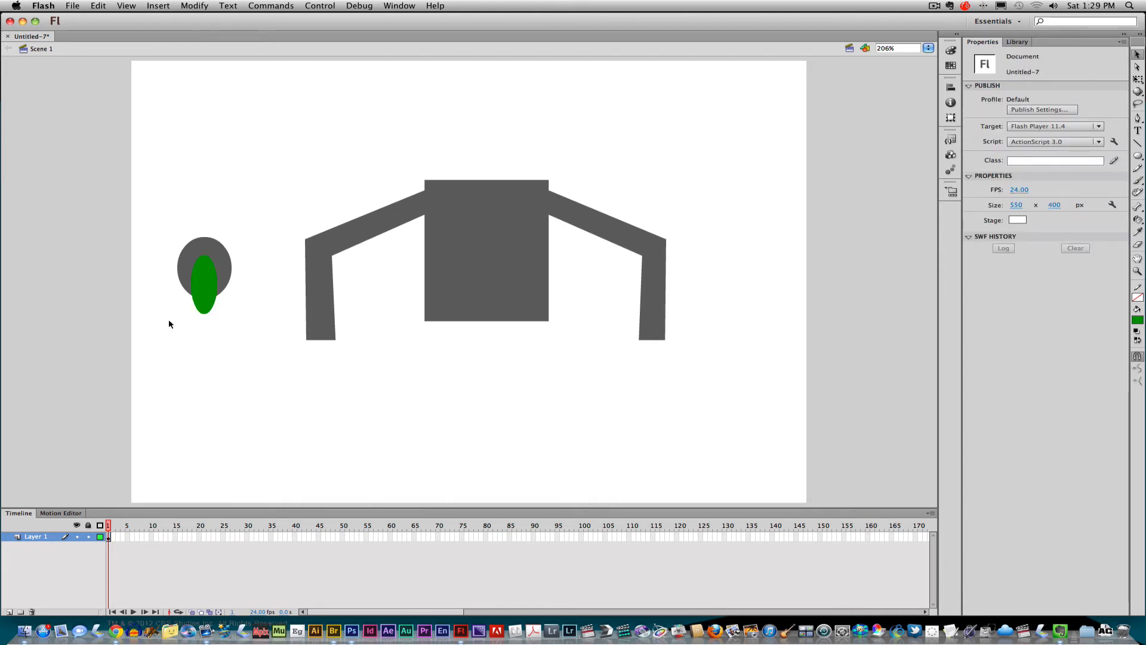
{"action": "left_click", "coordinate": [206, 299]}
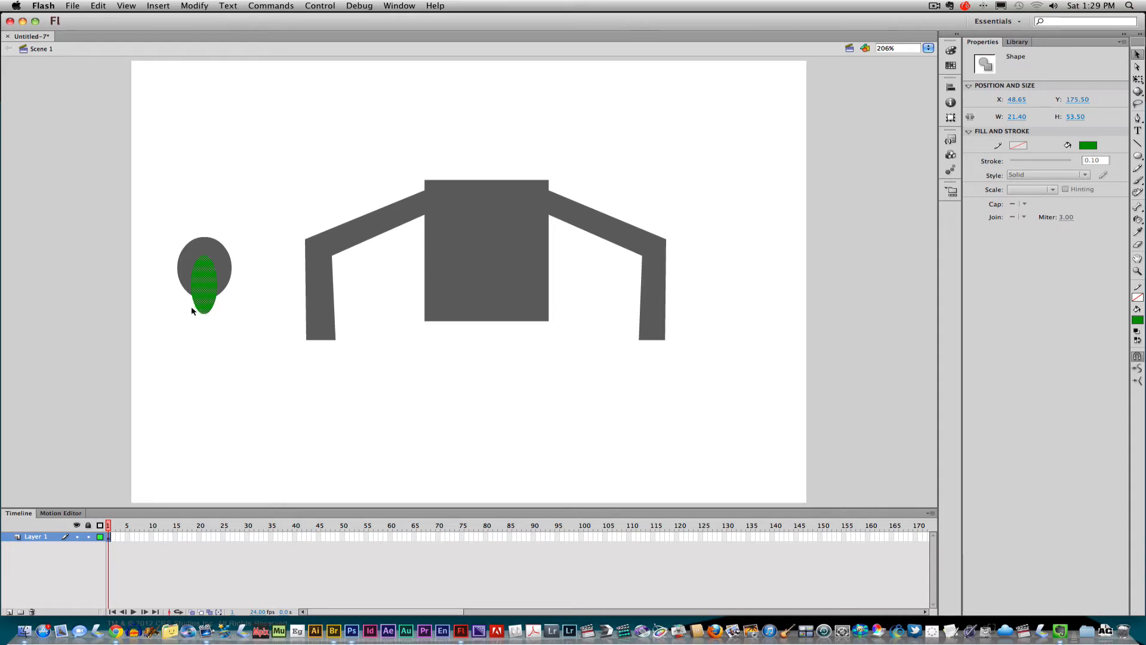
{"action": "key", "text": "Delete"}
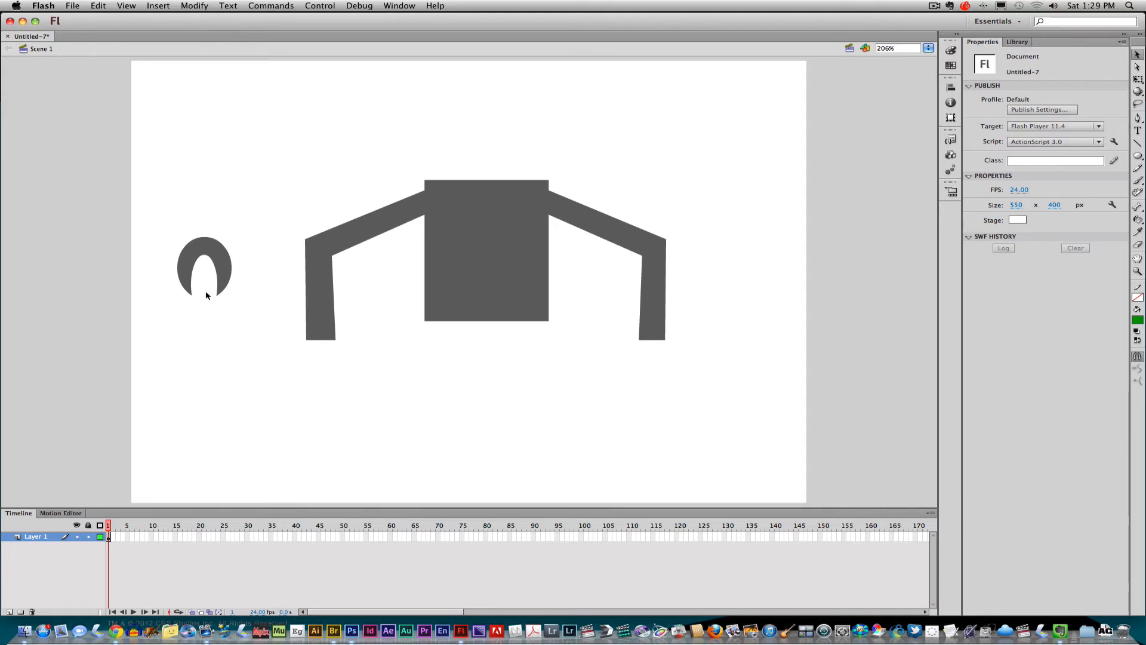
Duplicate the claw, tilt the copy slightly outward, and attach it to the lower end of the right arm
{"action": "left_click", "coordinate": [228, 269]}
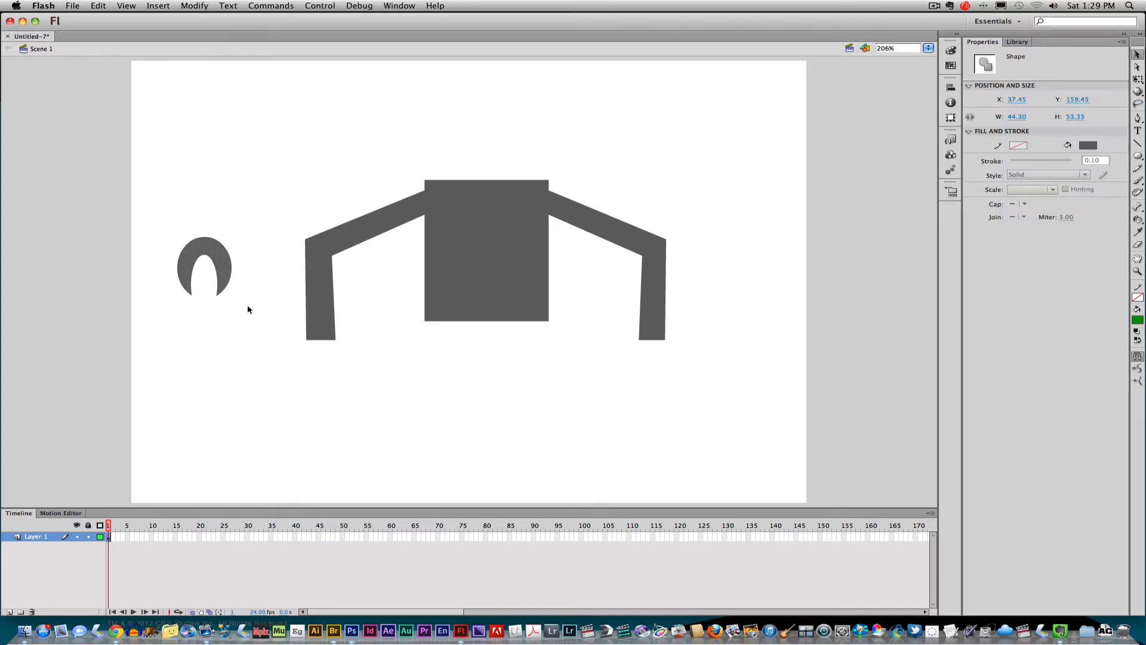
{"action": "left_click_drag", "start_coordinate": [226, 282], "coordinate": [686, 388], "text": "alt"}
{"action": "key", "text": "q"}
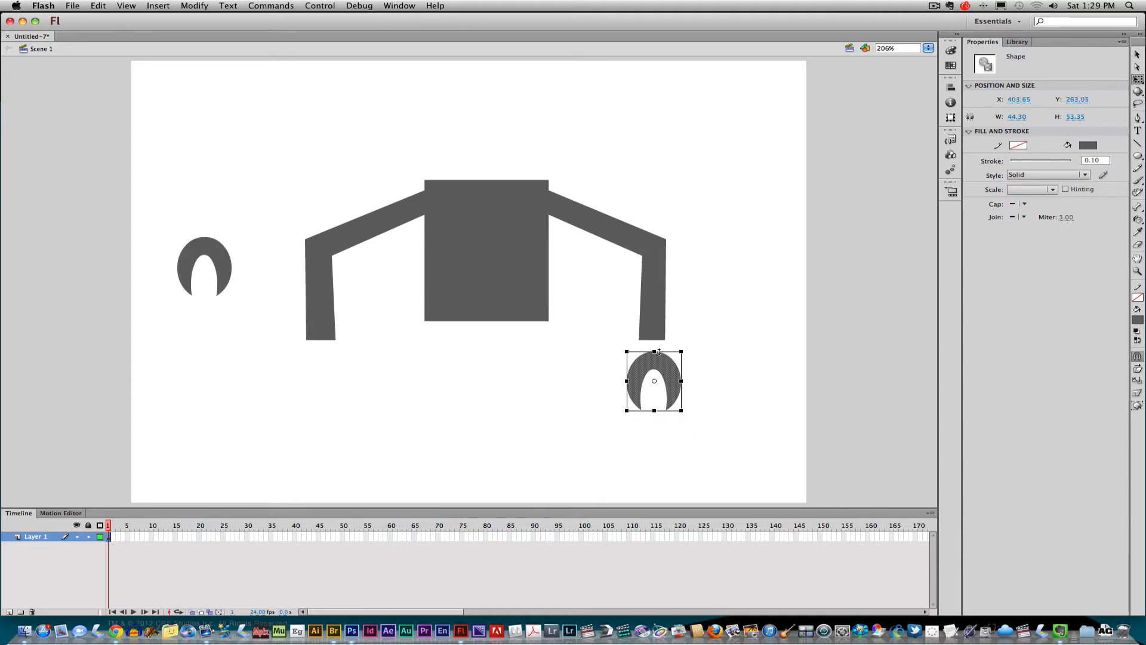
{"action": "mouse_move", "coordinate": [696, 349]}
{"action": "left_mouse_down"}
{"action": "mouse_move", "coordinate": [676, 334]}
{"action": "mouse_move", "coordinate": [675, 352]}
{"action": "left_mouse_up"}
{"action": "left_click", "coordinate": [691, 358]}
{"action": "left_click", "coordinate": [722, 364]}
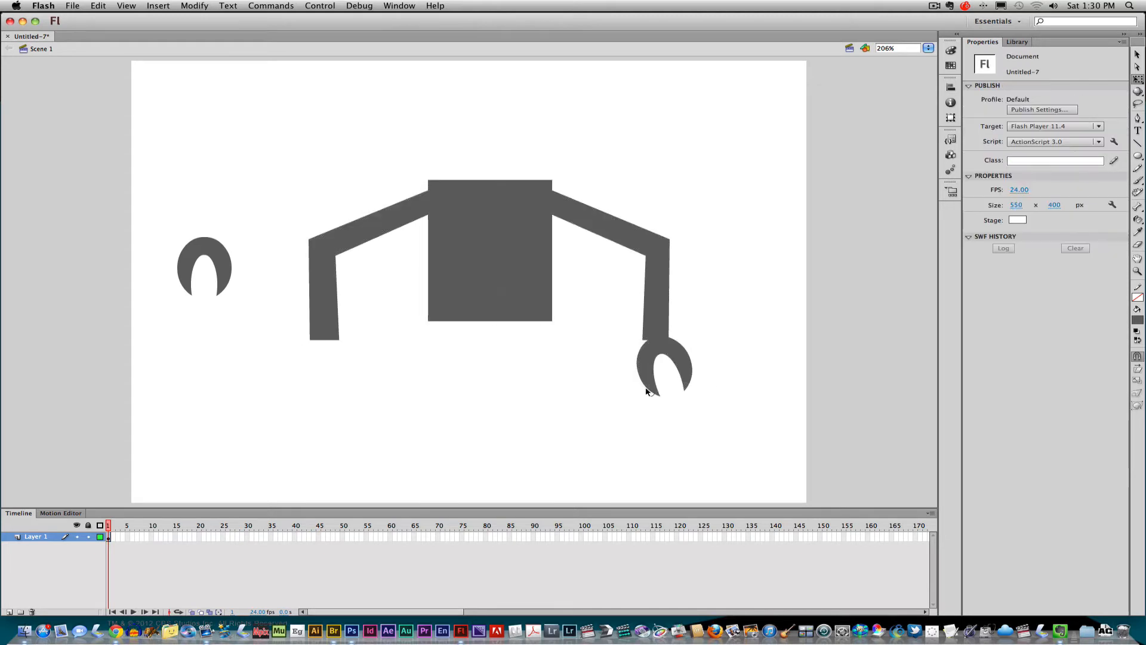
Tilt the original claw slightly outward and attach it to the lower end of the left arm
{"action": "left_click_drag", "start_coordinate": [222, 264], "coordinate": [221, 408]}
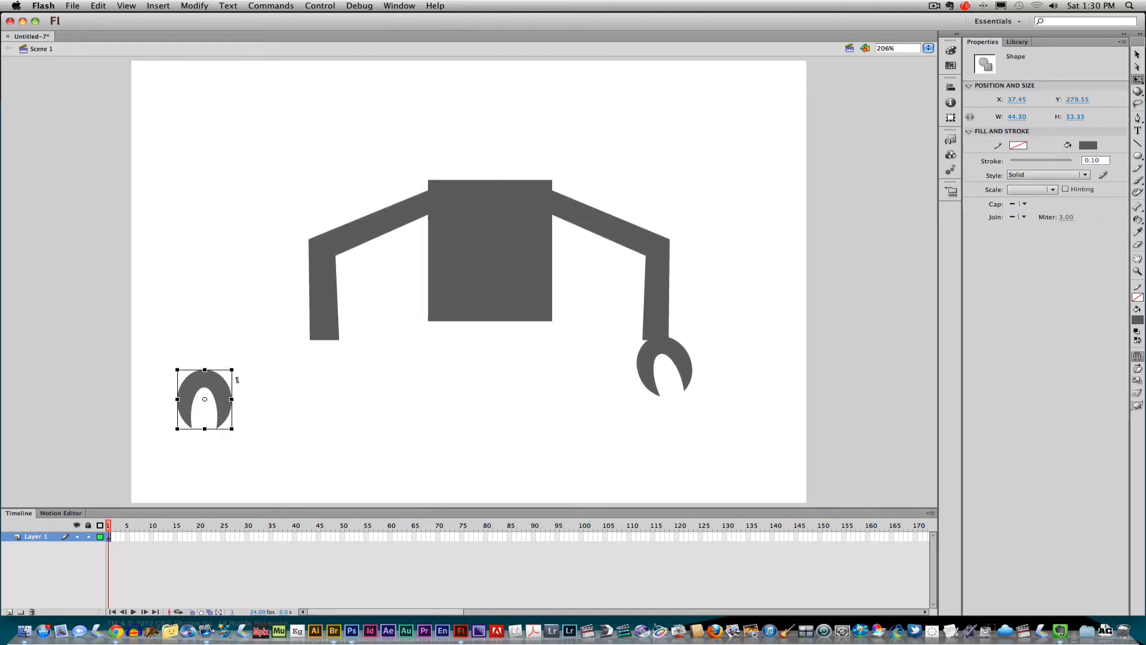
{"action": "left_click_drag", "start_coordinate": [237, 364], "coordinate": [339, 356]}
{"action": "left_click", "coordinate": [230, 380]}
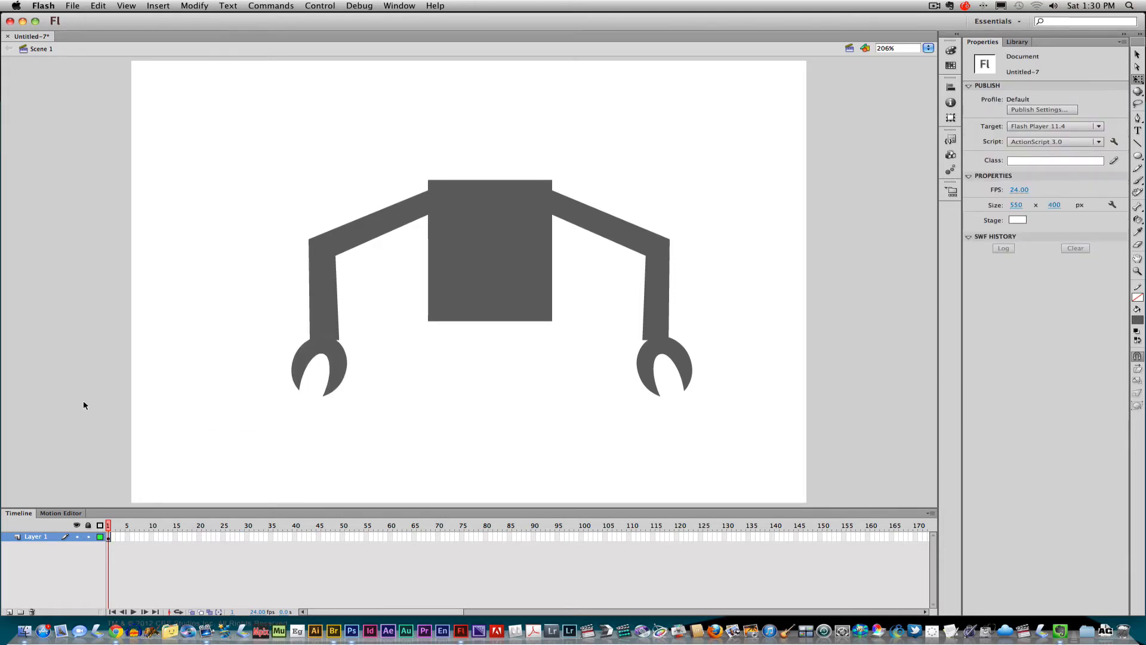
Move the merged torso, arms and claws higher on the stage to make room for legs
{"action": "left_click", "coordinate": [499, 307]}
{"action": "left_click_drag", "start_coordinate": [517, 315], "coordinate": [516, 281]}
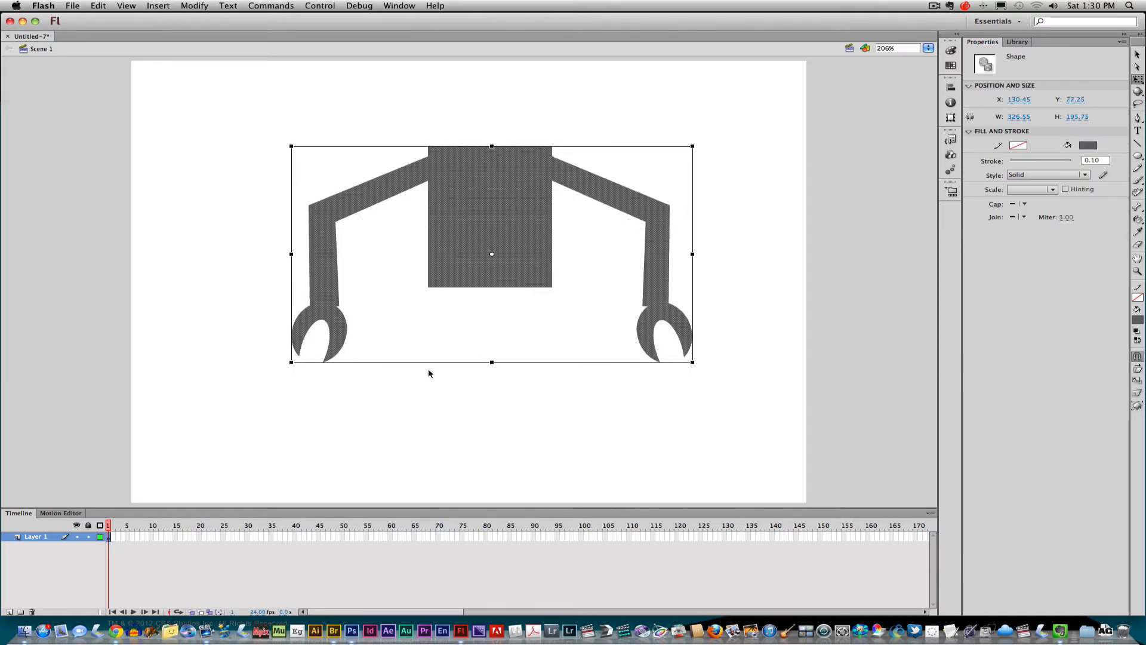
{"action": "left_click", "coordinate": [317, 422]}
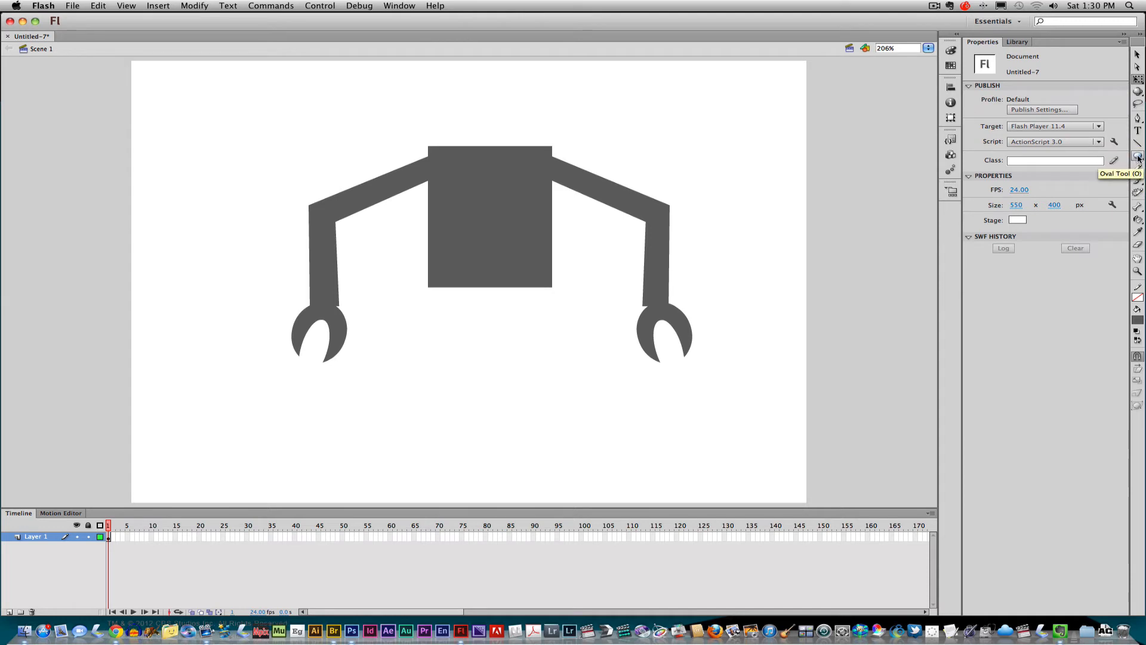
Draw a narrow vertical rectangle and a wide flat one beneath it in light gray, below the torso, as leg and foot
{"action": "left_click_drag", "start_coordinate": [1137, 160], "coordinate": [1096, 154]}
{"action": "left_click", "coordinate": [1088, 100]}
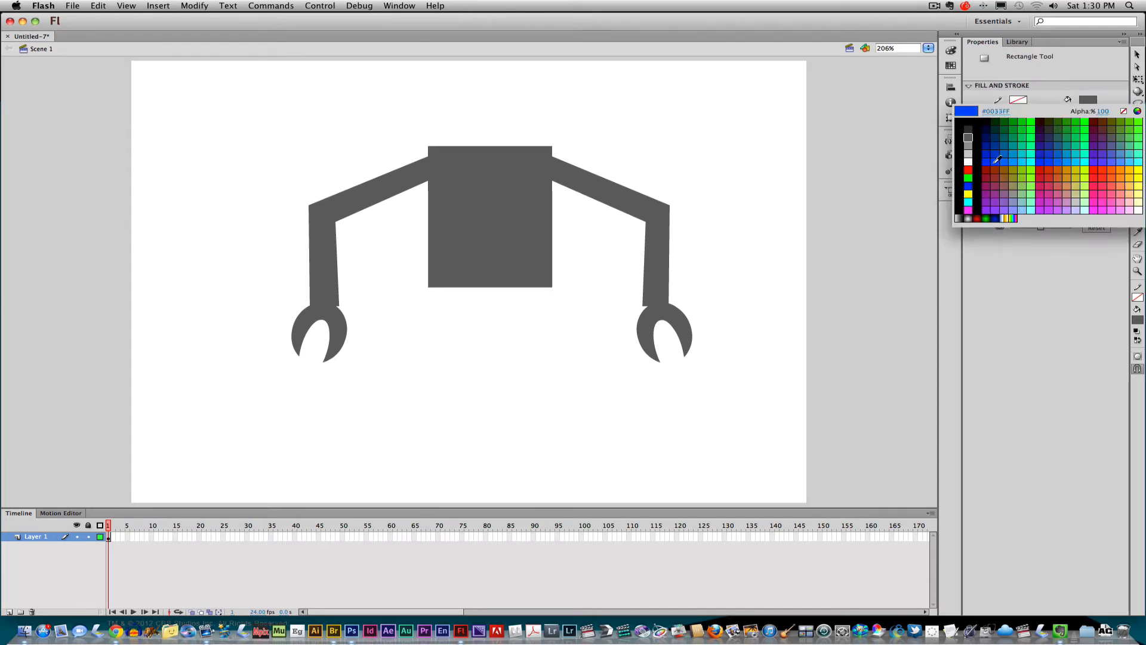
{"action": "left_click", "coordinate": [967, 153]}
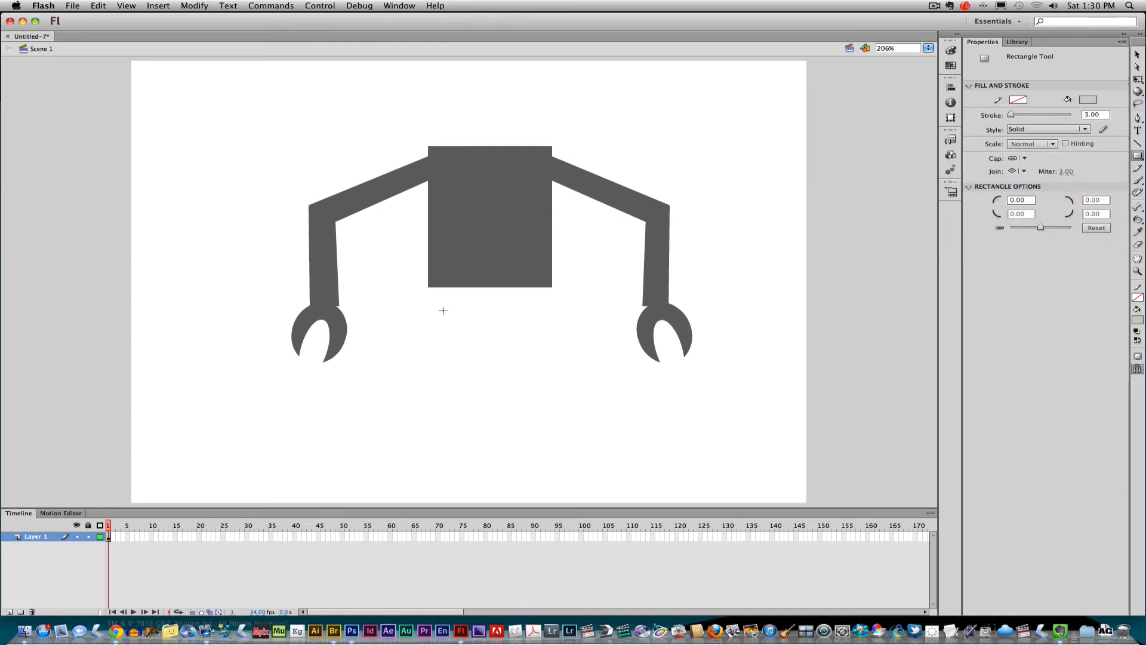
{"action": "left_click_drag", "start_coordinate": [443, 311], "coordinate": [477, 410]}
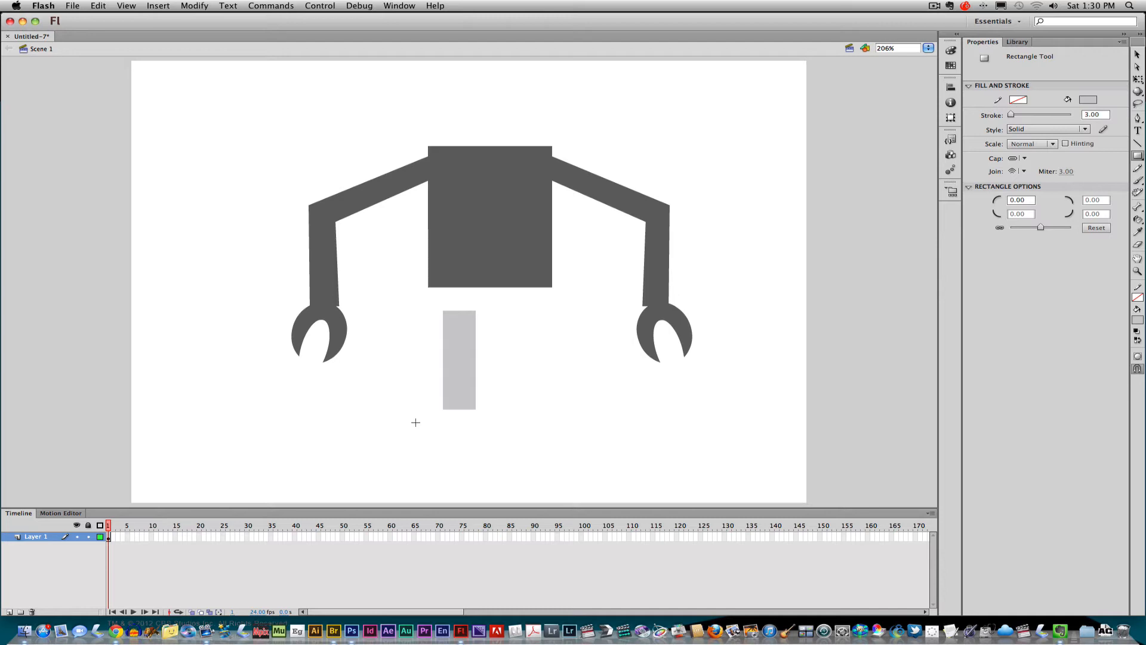
{"action": "left_click_drag", "start_coordinate": [411, 422], "coordinate": [507, 451]}
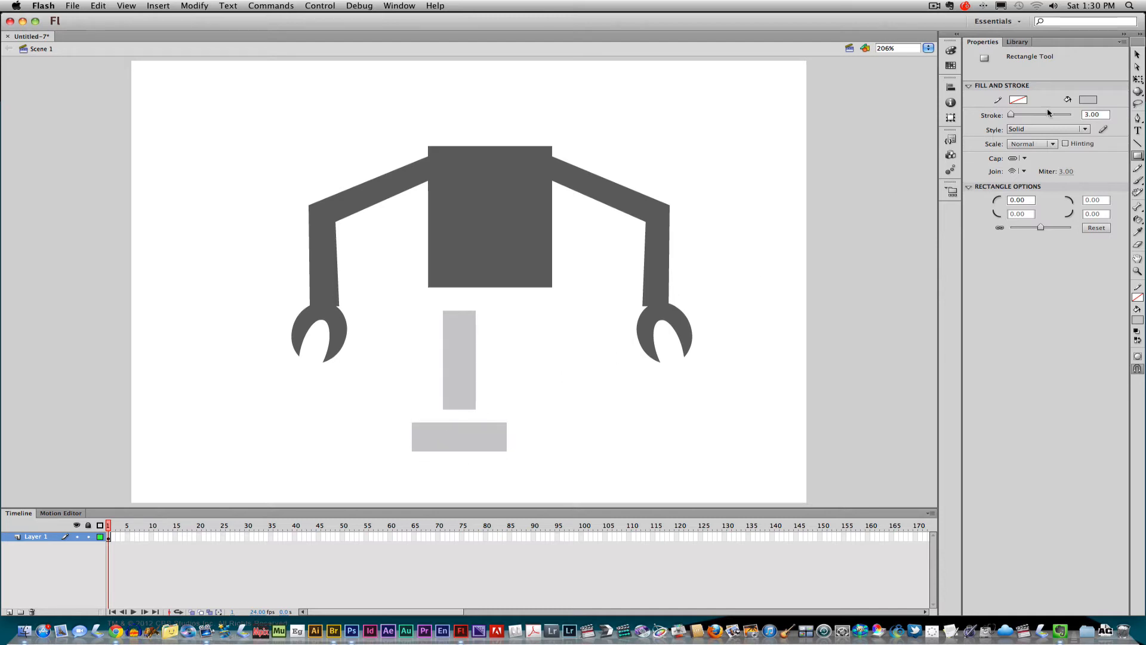
Reshape the two light gray rectangles into one leg with a low, flared foot and attach it under the torso's left side
{"action": "left_click", "coordinate": [1136, 67]}
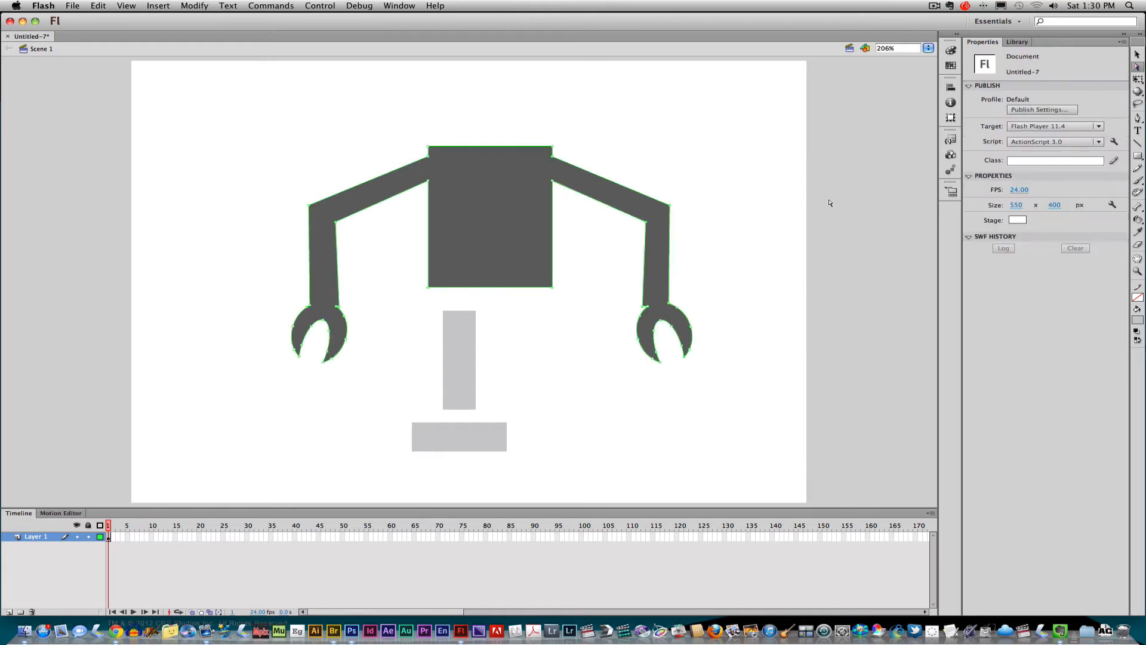
{"action": "left_click", "coordinate": [1140, 54]}
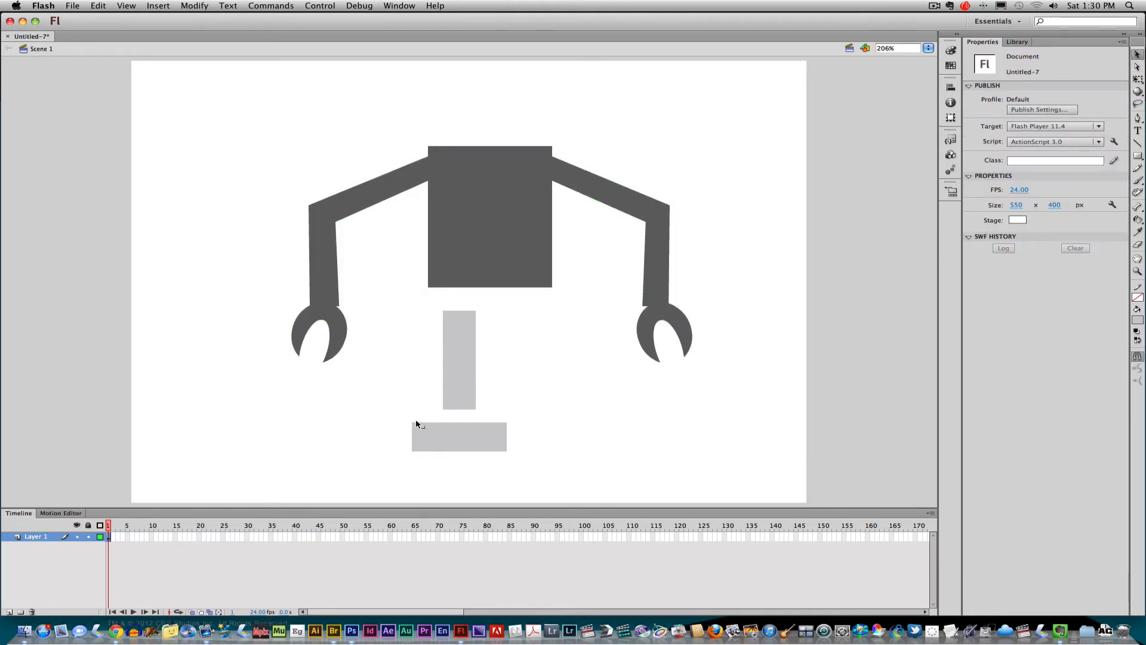
{"action": "left_click_drag", "start_coordinate": [415, 422], "coordinate": [475, 409]}
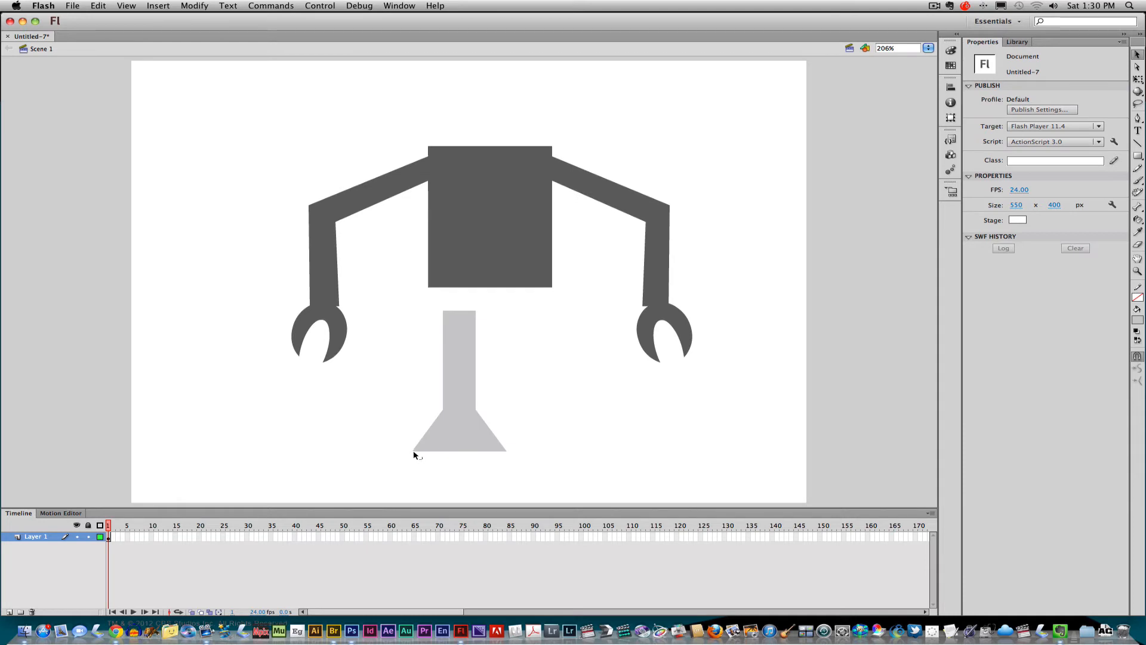
{"action": "left_click_drag", "start_coordinate": [413, 452], "coordinate": [398, 428]}
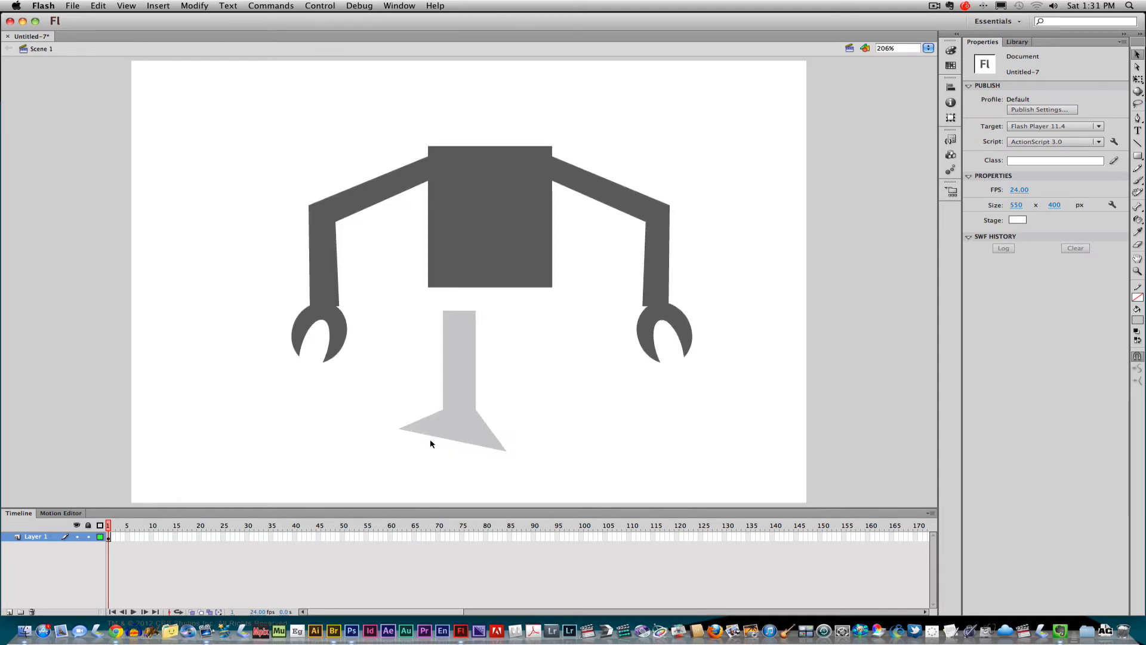
{"action": "left_click_drag", "start_coordinate": [509, 451], "coordinate": [454, 396]}
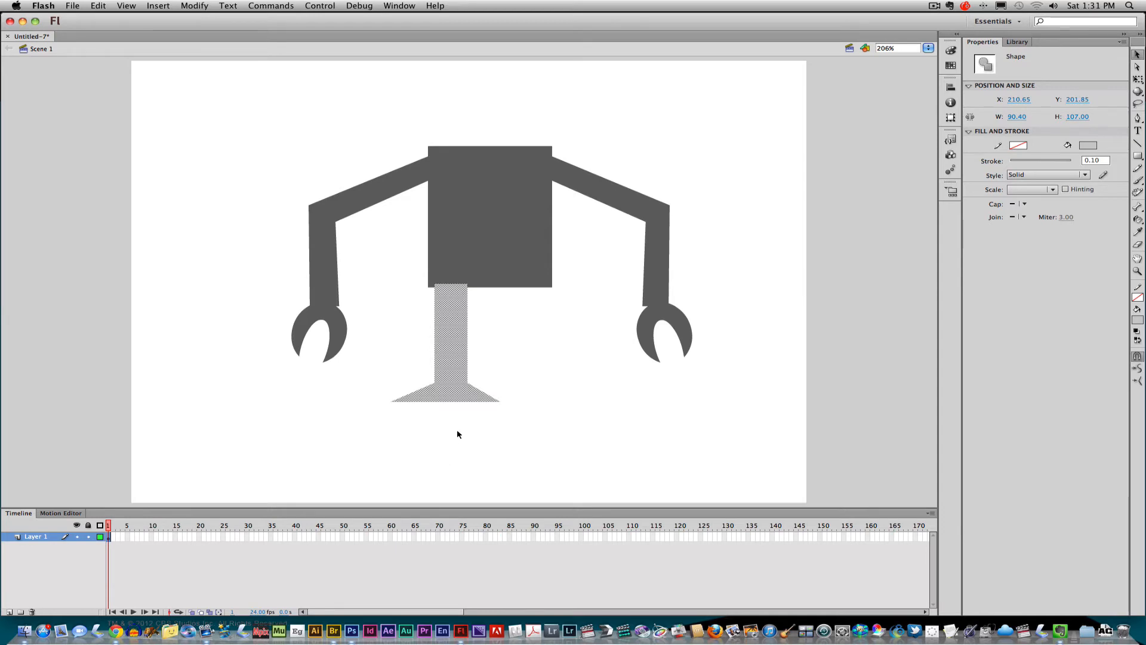
Duplicate the light gray leg, narrow the copy and attach it under the torso's right side
{"action": "mouse_move", "coordinate": [454, 396]}
{"action": "left_mouse_down", "text": "alt"}
{"action": "mouse_move", "coordinate": [473, 411]}
{"action": "mouse_move", "coordinate": [553, 410]}
{"action": "mouse_move", "coordinate": [533, 395]}
{"action": "mouse_move", "coordinate": [543, 396]}
{"action": "mouse_move", "coordinate": [570, 427]}
{"action": "left_mouse_up", "text": "alt"}
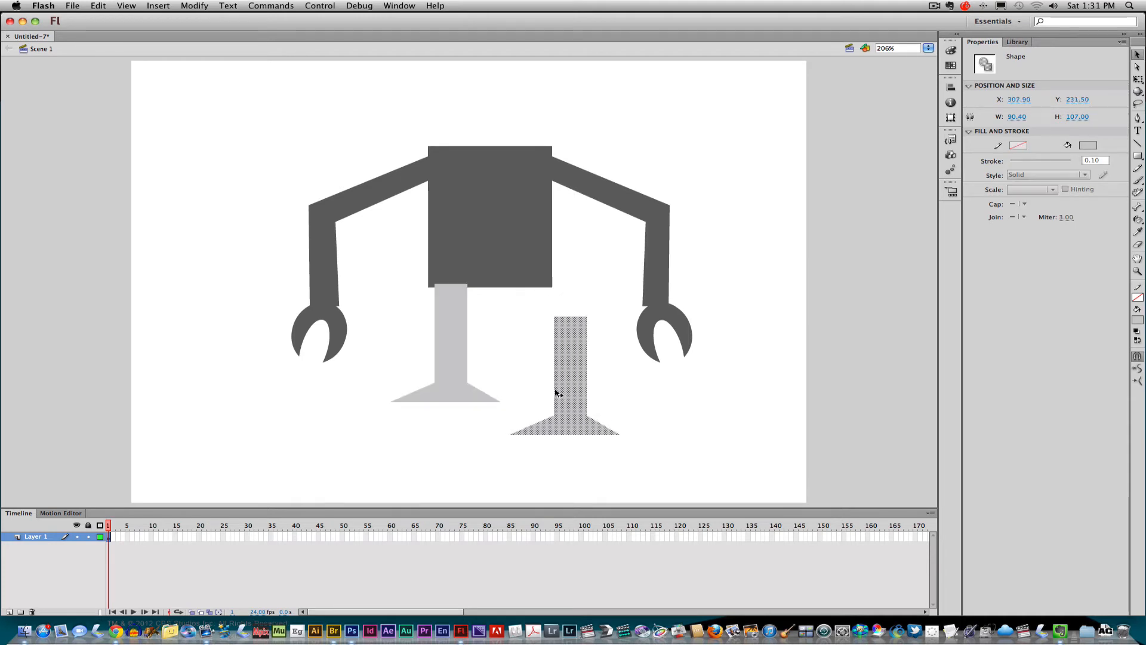
{"action": "key", "text": "q"}
{"action": "left_click_drag", "start_coordinate": [508, 375], "coordinate": [547, 374]}
{"action": "left_click_drag", "start_coordinate": [588, 408], "coordinate": [542, 375]}
Narrow the original left leg and foot to roughly the width of the right one
{"action": "left_click", "coordinate": [451, 362]}
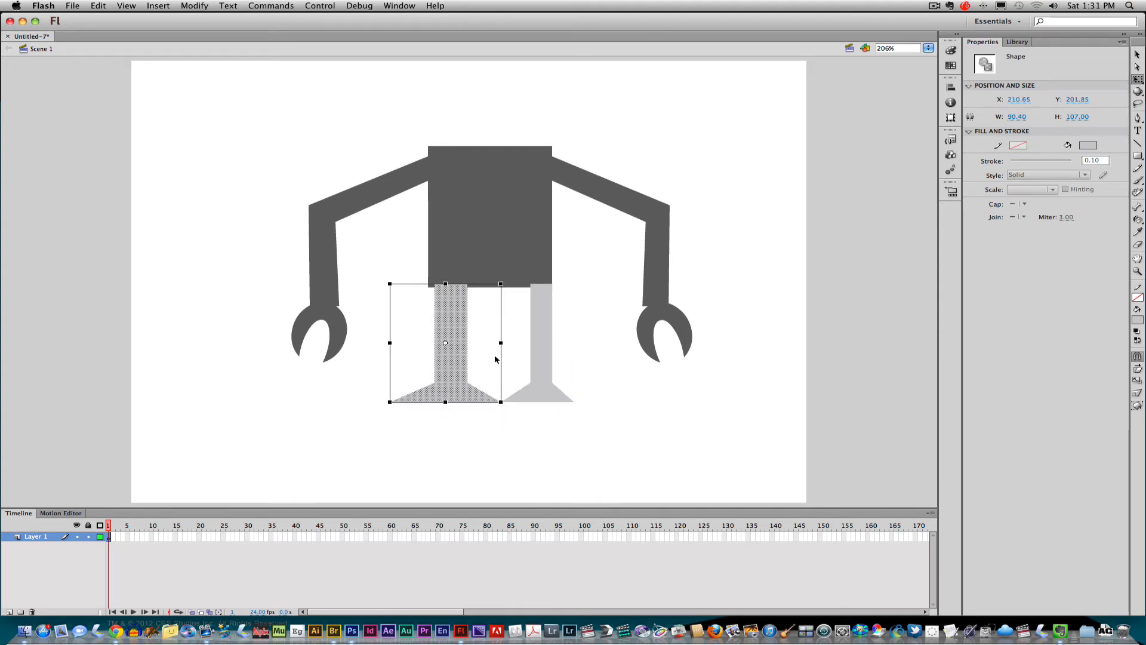
{"action": "left_click_drag", "start_coordinate": [500, 343], "coordinate": [462, 352]}
{"action": "left_click", "coordinate": [380, 384]}
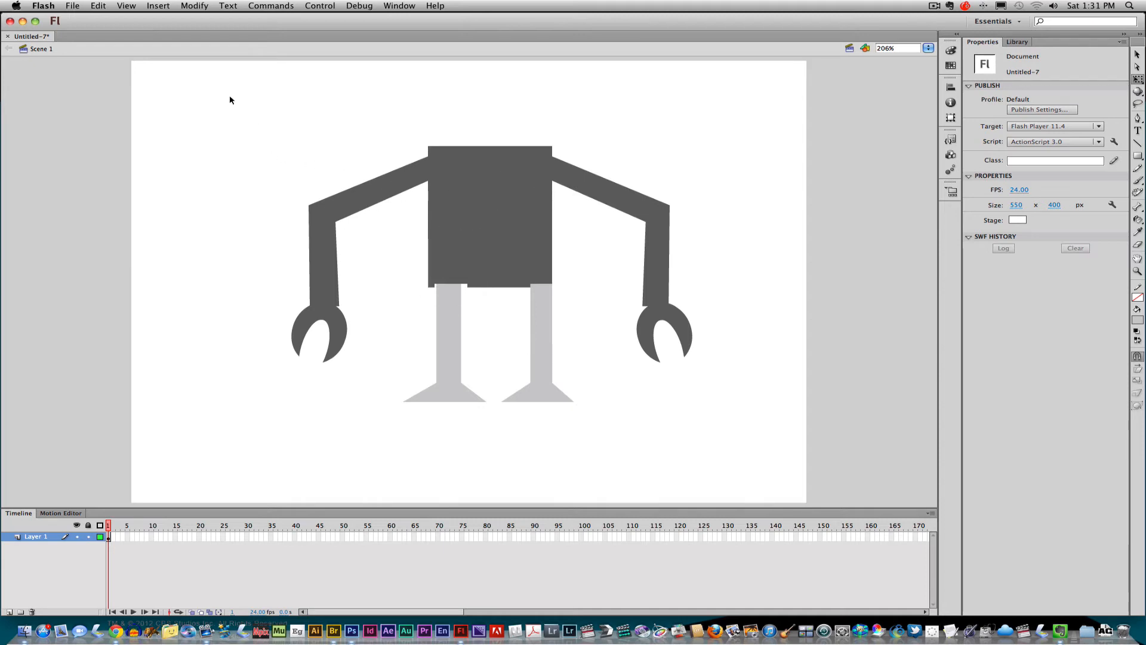
Move the whole robot lower on the stage and draw a small neck rectangle in the torso's dark gray on top of the torso
{"action": "left_click_drag", "start_coordinate": [230, 100], "coordinate": [677, 451]}
{"action": "left_click_drag", "start_coordinate": [492, 224], "coordinate": [478, 291]}
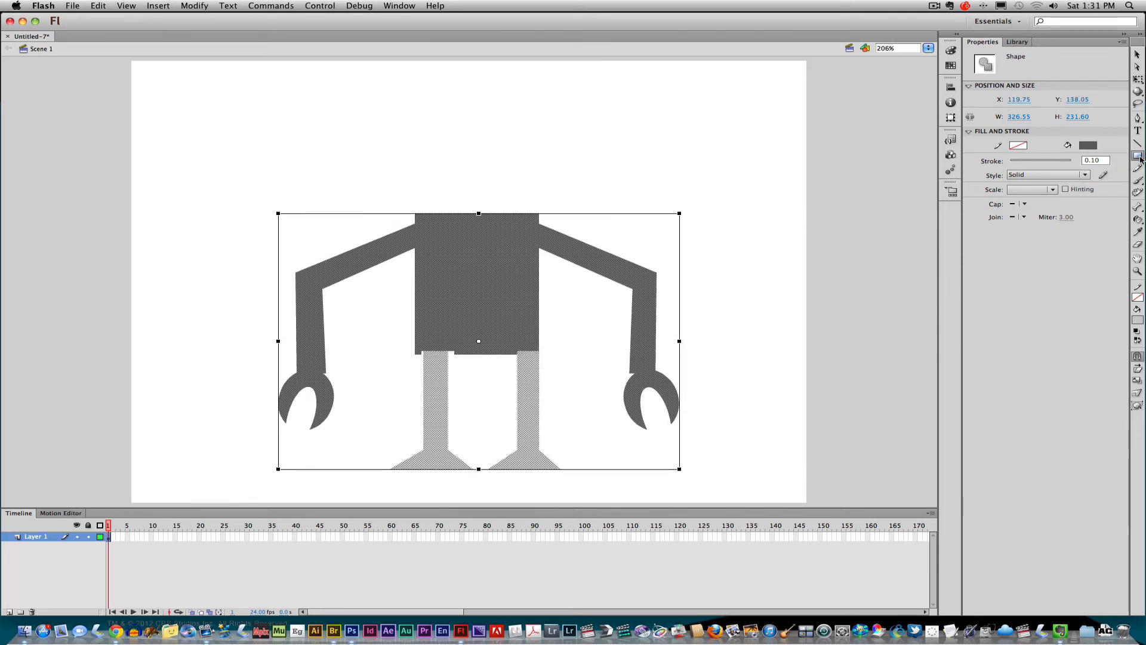
{"action": "left_click_drag", "start_coordinate": [1140, 158], "coordinate": [1102, 158]}
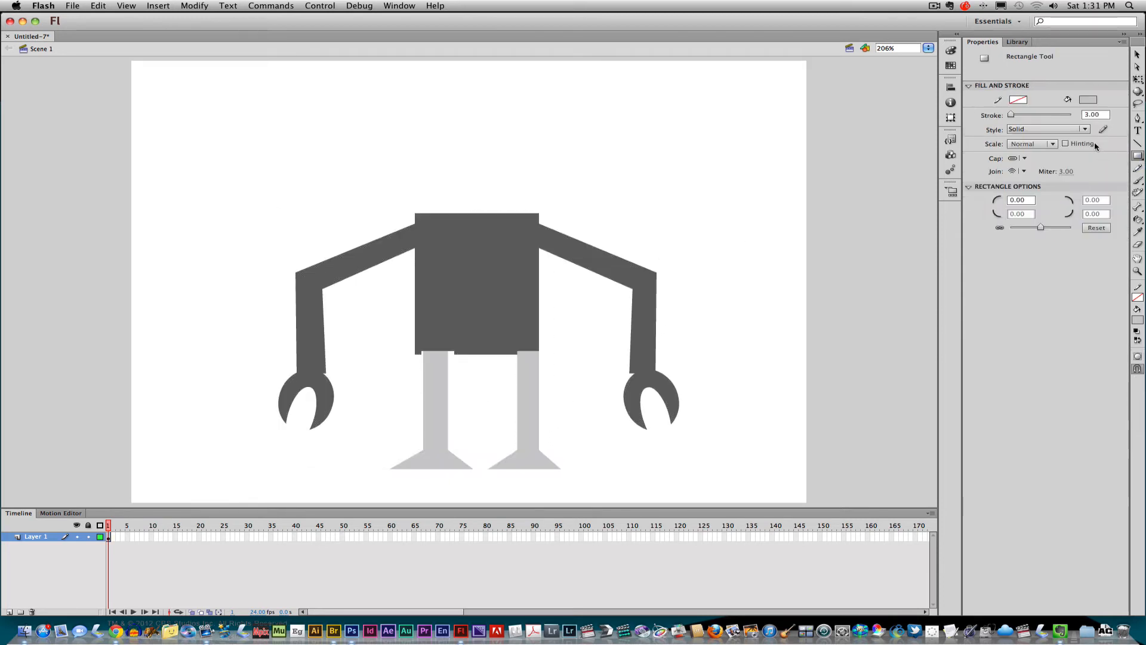
{"action": "left_click", "coordinate": [1088, 99]}
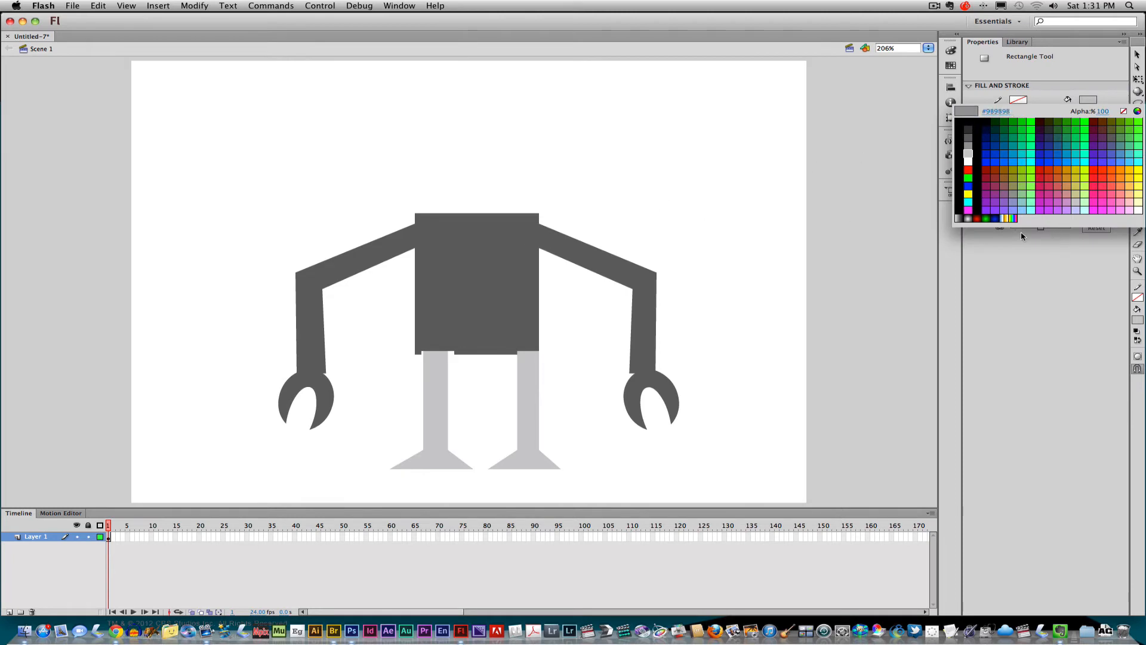
{"action": "left_click", "coordinate": [504, 250]}
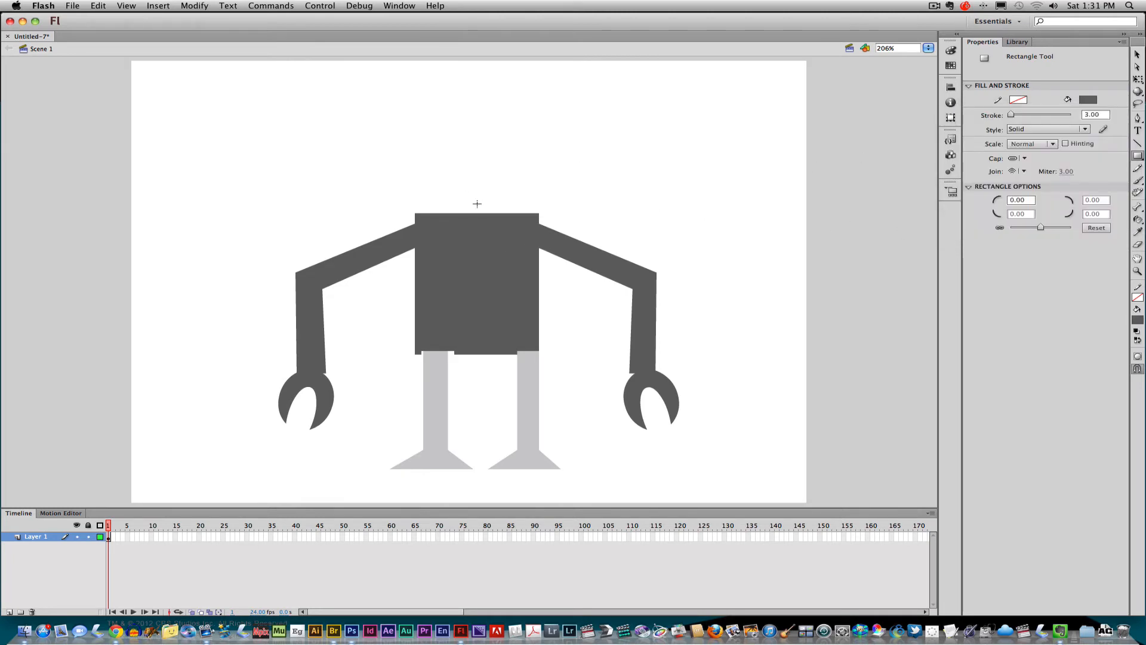
{"action": "left_click_drag", "start_coordinate": [469, 192], "coordinate": [484, 214]}
Draw a large, wide dark gray oval in the empty area above the robot's right arm
{"action": "left_click", "coordinate": [1138, 160]}
{"action": "left_click", "coordinate": [1085, 168]}
{"action": "left_click_drag", "start_coordinate": [606, 87], "coordinate": [759, 194]}
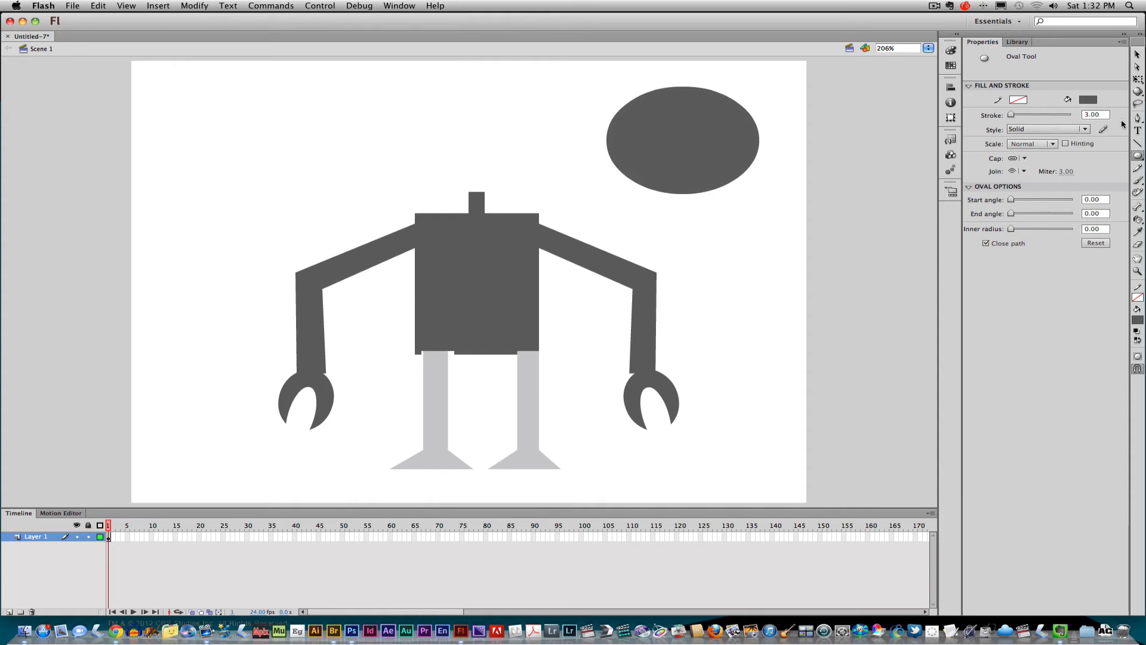
Cut away the oval's lower half with a green rectangle and place the remaining dome on the neck as the head
{"action": "left_click", "coordinate": [1138, 158]}
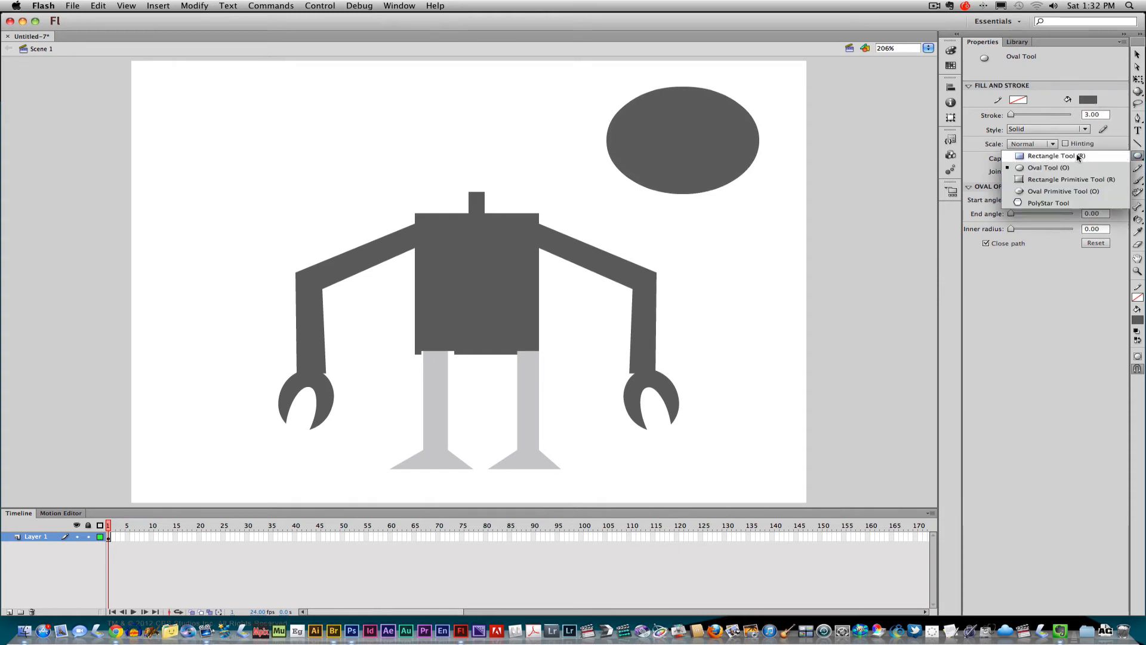
{"action": "left_click", "coordinate": [1077, 156]}
{"action": "left_click", "coordinate": [1089, 101]}
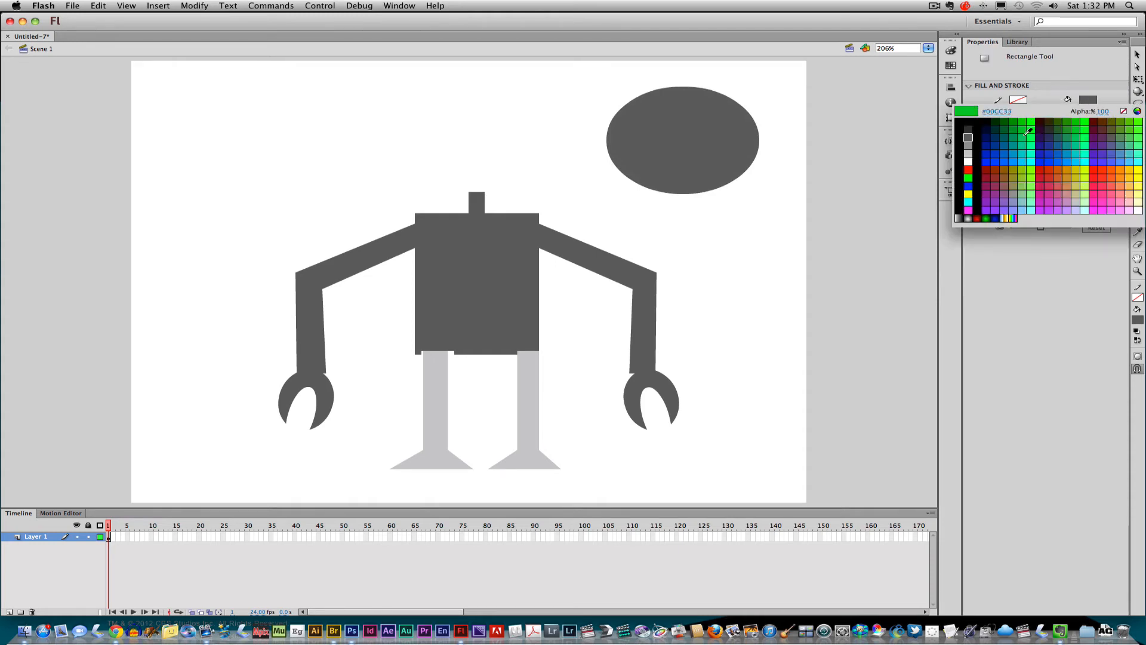
{"action": "left_click", "coordinate": [1028, 138]}
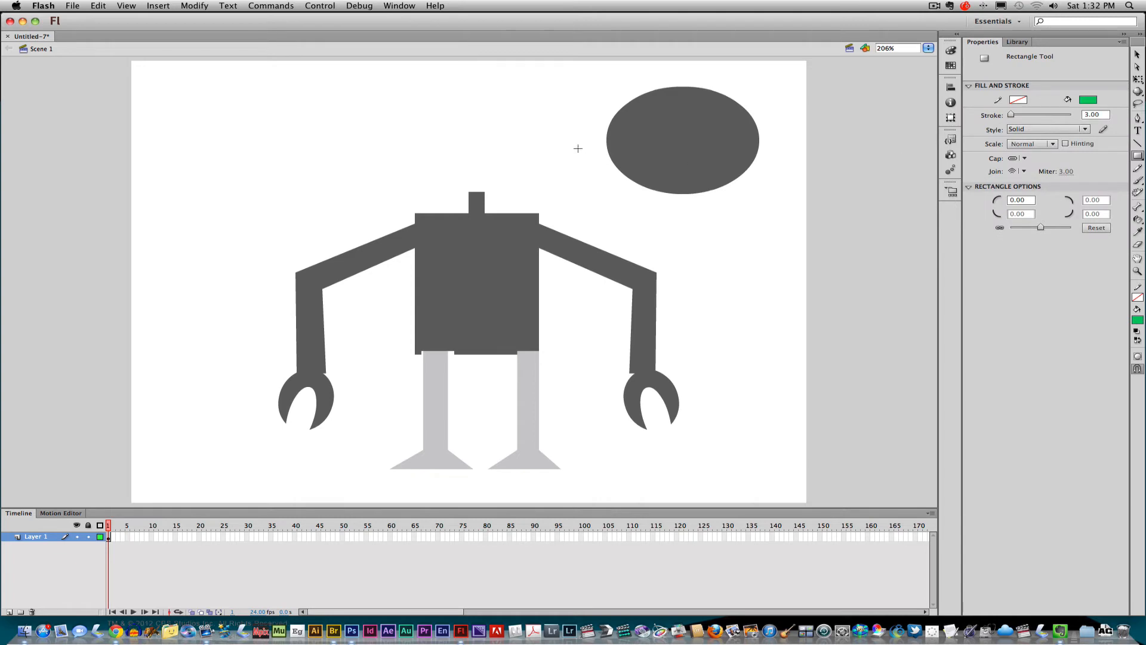
{"action": "mouse_move", "coordinate": [579, 138]}
{"action": "left_mouse_down"}
{"action": "mouse_move", "coordinate": [697, 194]}
{"action": "mouse_move", "coordinate": [780, 206]}
{"action": "left_mouse_up"}
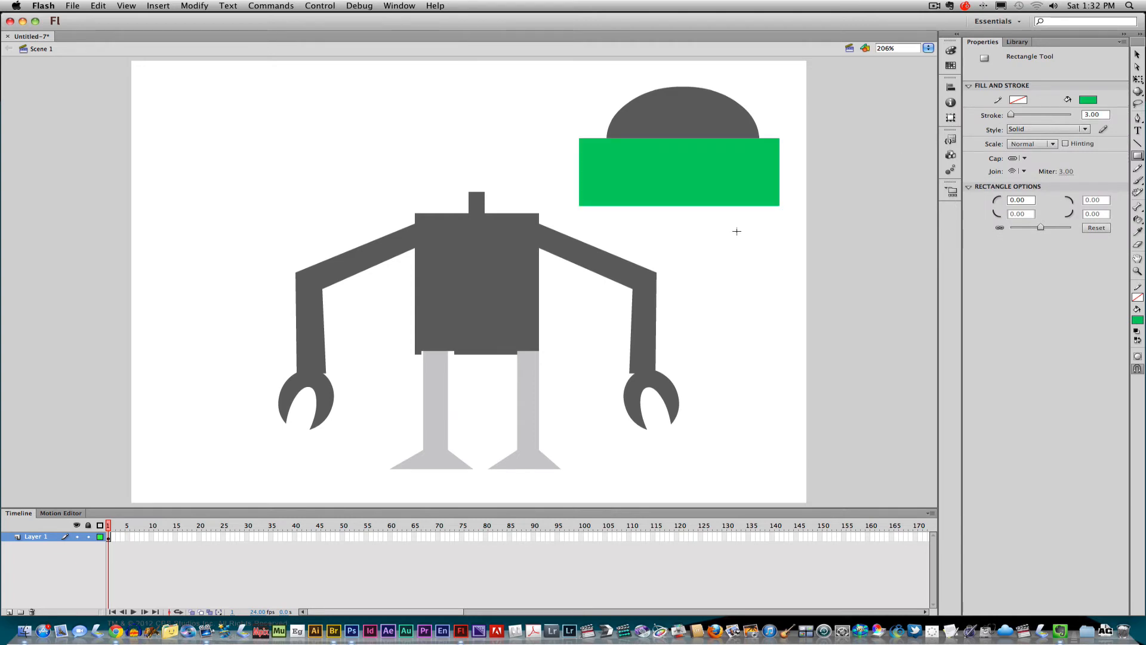
{"action": "key", "text": "v"}
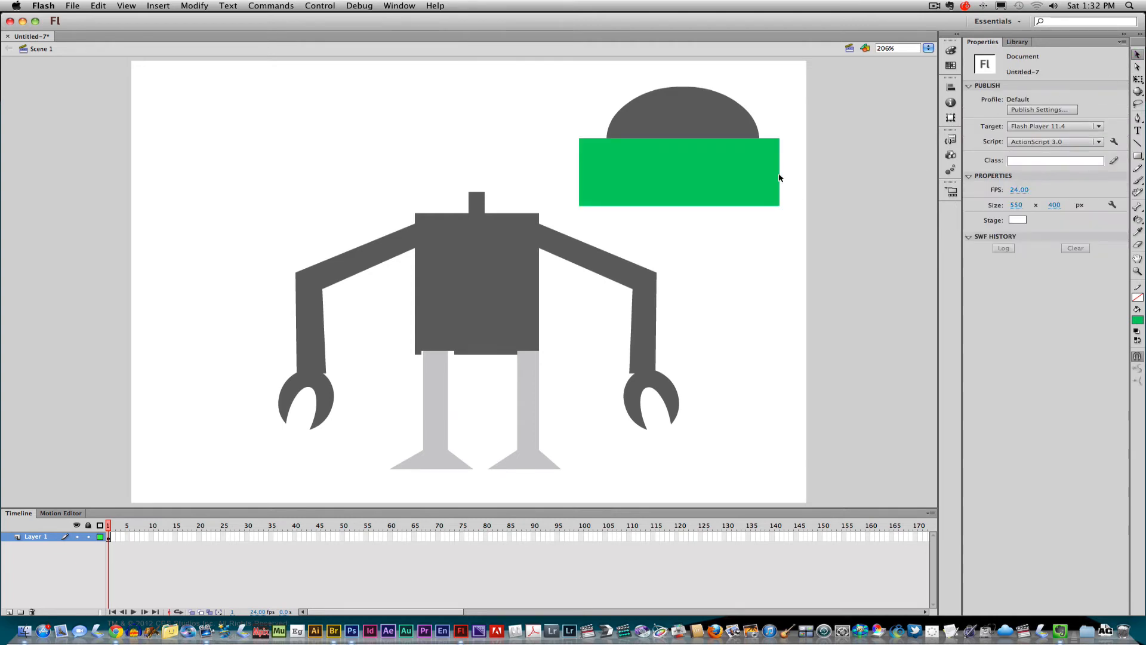
{"action": "left_click", "coordinate": [682, 180]}
{"action": "key", "text": "Delete"}
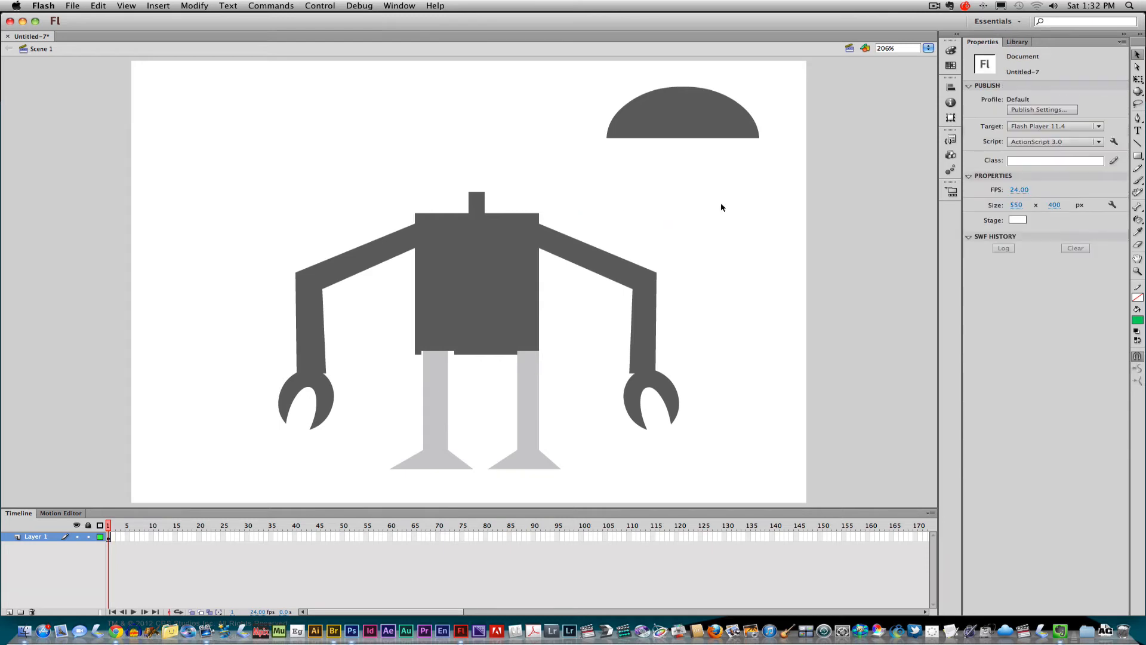
{"action": "left_click_drag", "start_coordinate": [704, 127], "coordinate": [522, 180]}
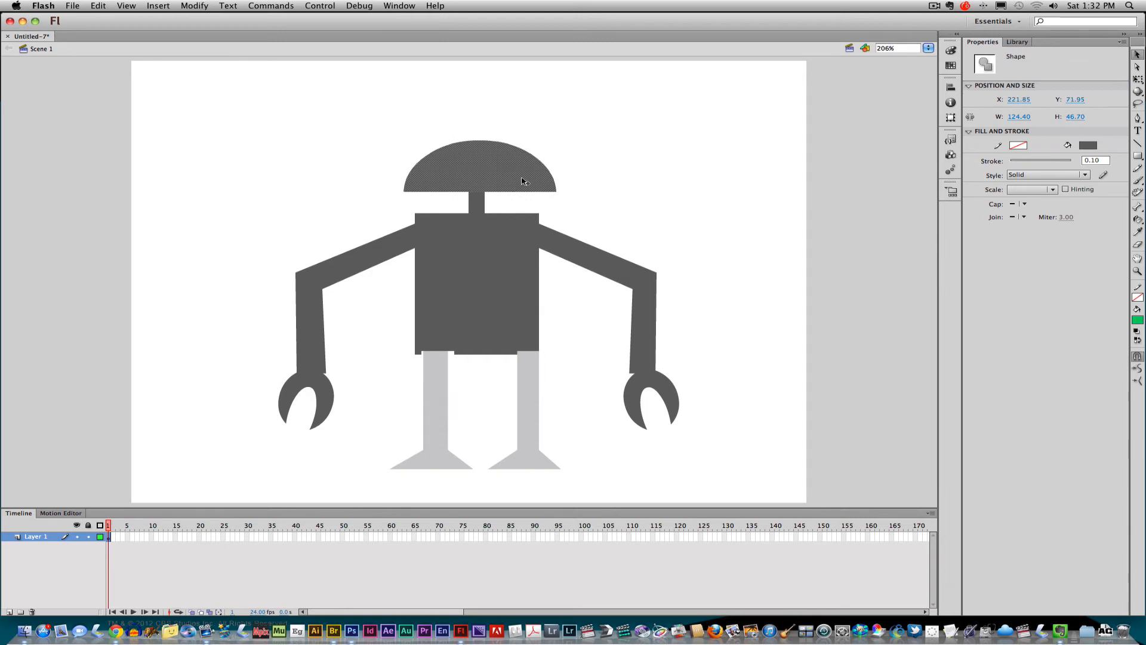
{"action": "left_click", "coordinate": [619, 153]}
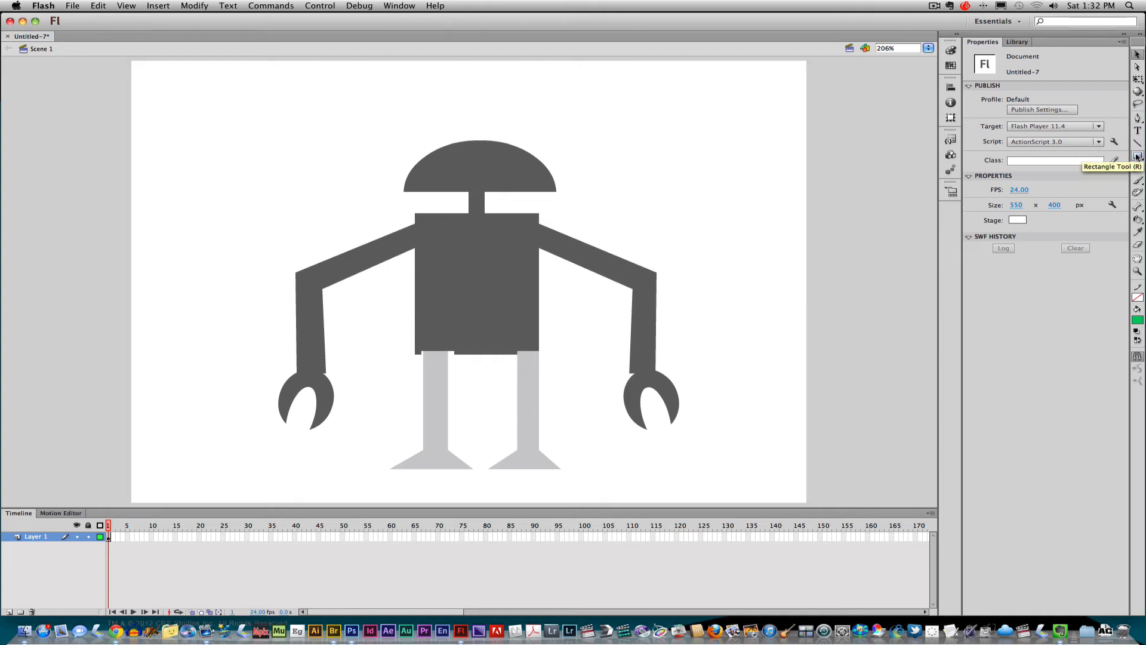
Draw a small, flat red oval without a stroke in the empty area beside the head
{"action": "left_click", "coordinate": [1137, 157]}
{"action": "left_click", "coordinate": [1046, 167]}
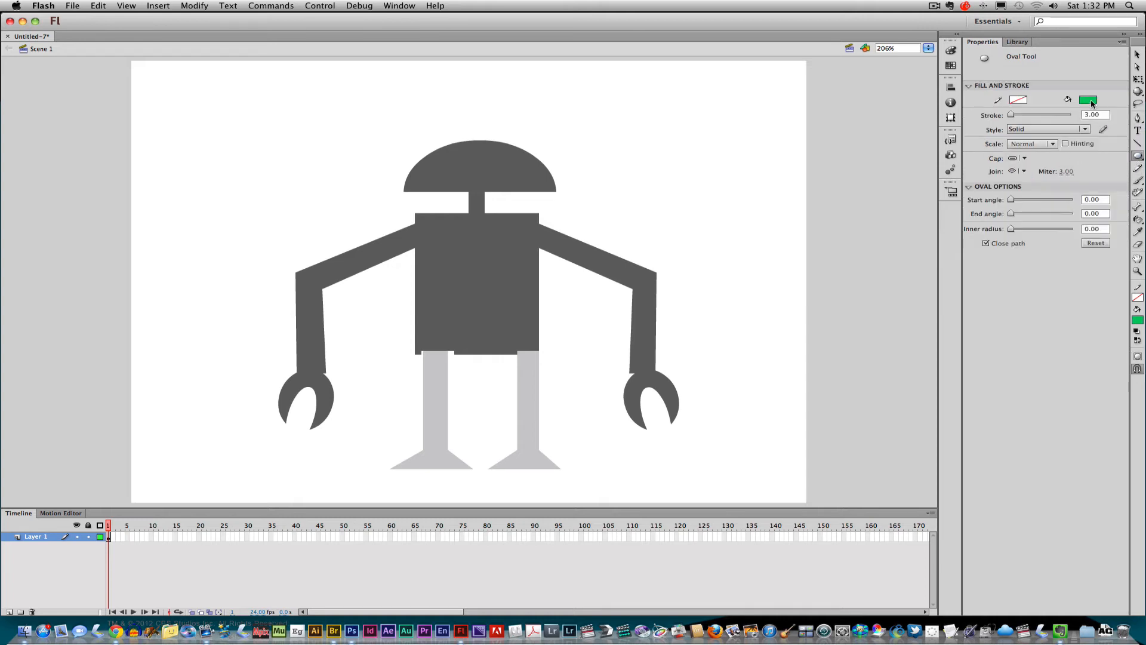
{"action": "left_click", "coordinate": [1091, 101]}
{"action": "left_click", "coordinate": [968, 170]}
{"action": "left_click_drag", "start_coordinate": [454, 161], "coordinate": [470, 165]}
{"action": "key", "text": "super+z"}
{"action": "left_click_drag", "start_coordinate": [596, 106], "coordinate": [632, 118]}
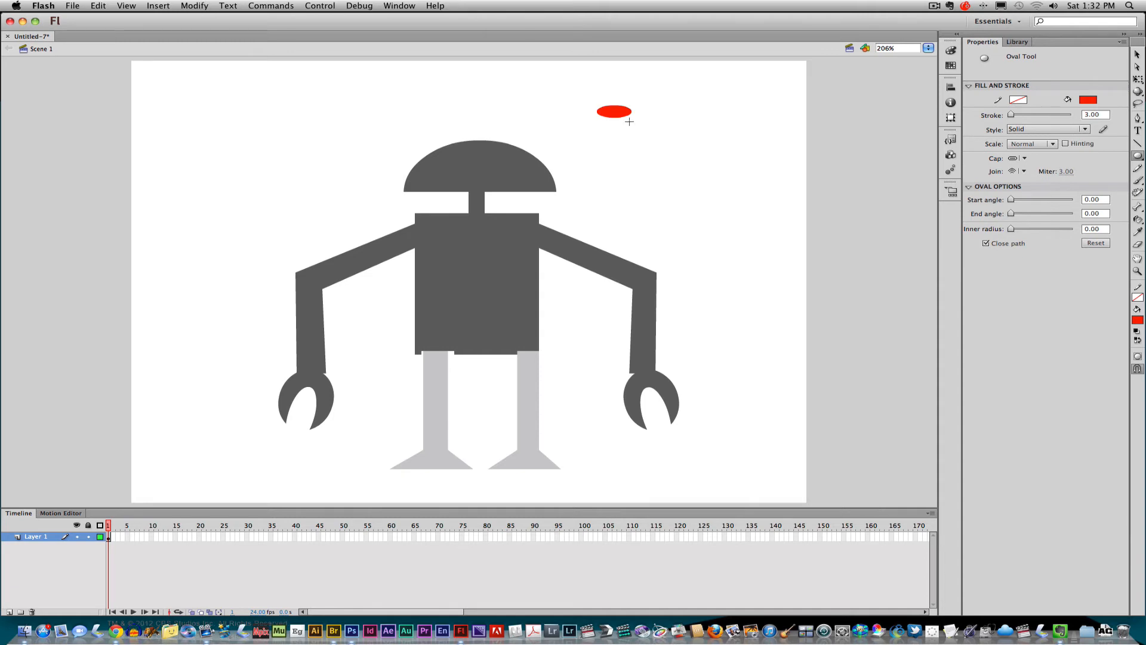
Rotate the red oval so it slopes down toward the center and place it on the head as the left eye
{"action": "key", "text": "q"}
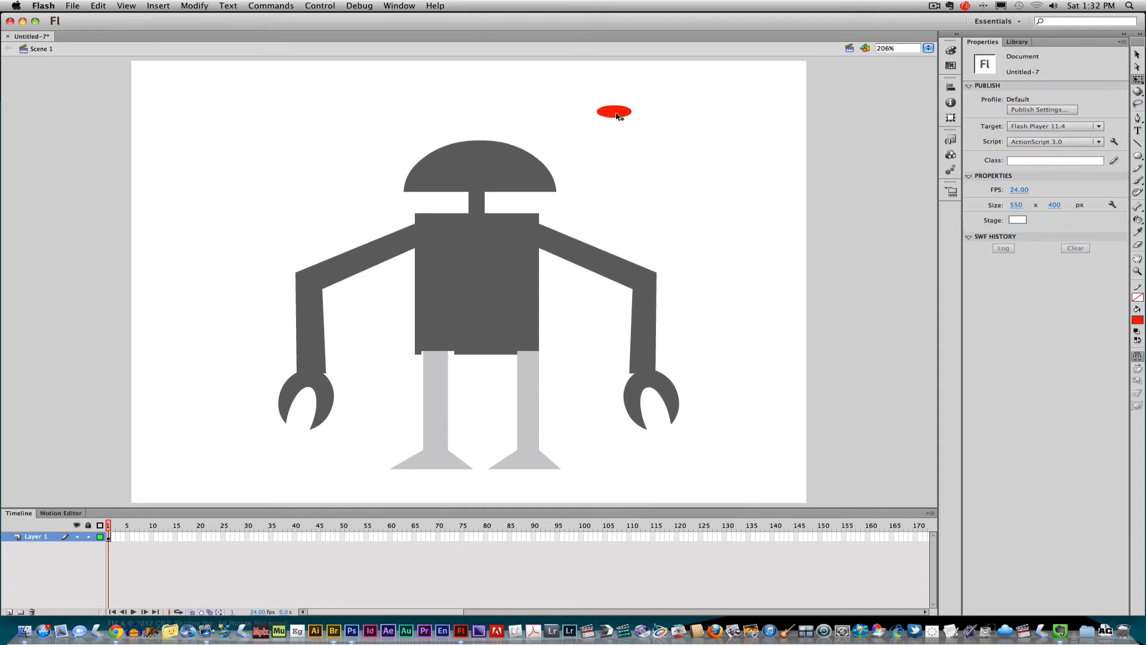
{"action": "left_click", "coordinate": [617, 115]}
{"action": "left_click_drag", "start_coordinate": [638, 102], "coordinate": [452, 172]}
{"action": "left_click", "coordinate": [591, 121]}
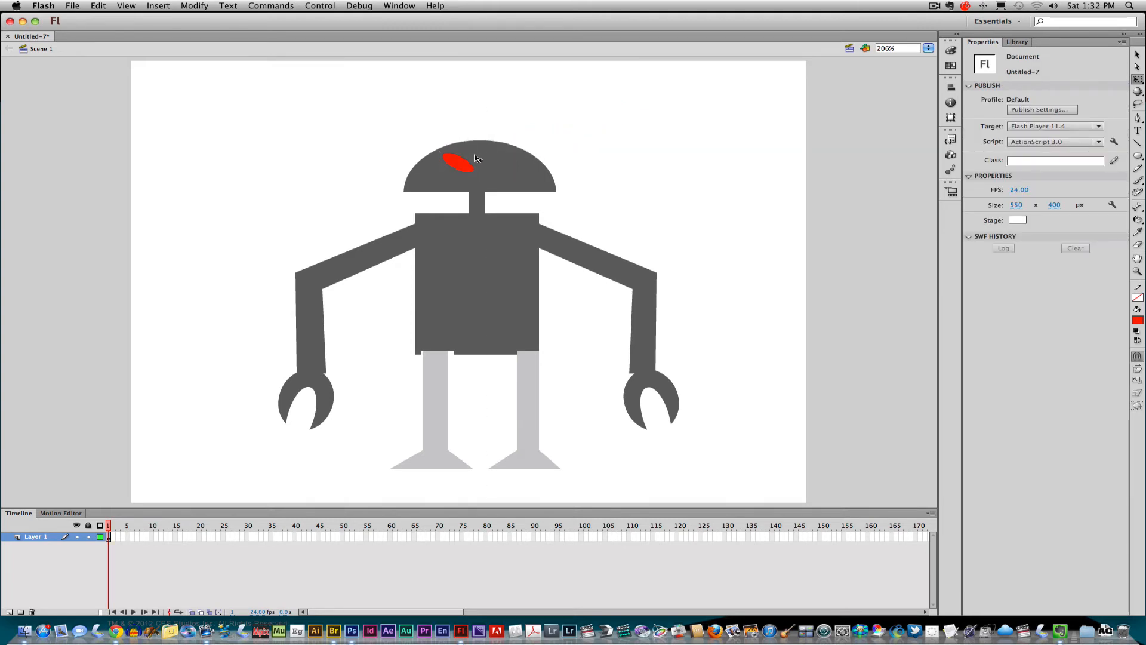
Add a mirrored copy of the red eye on the right side of the head
{"action": "left_click", "coordinate": [477, 167]}
{"action": "left_click_drag", "start_coordinate": [481, 169], "coordinate": [508, 163]}
{"action": "left_click", "coordinate": [575, 143]}
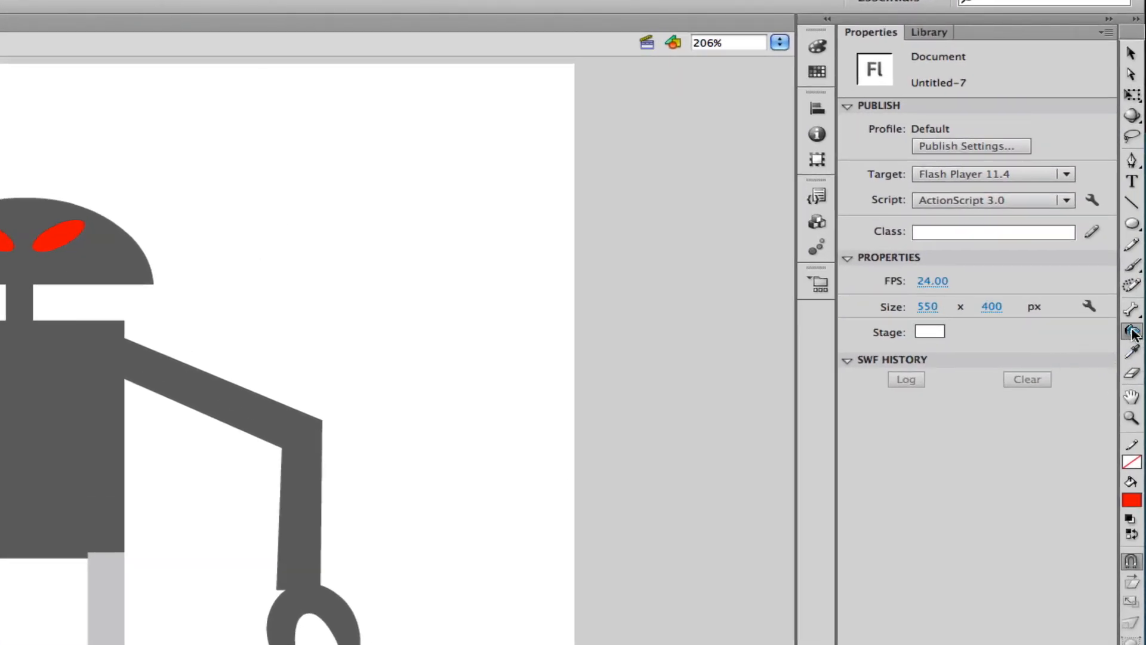
Set up the Ink Bottle Tool with a solid black stroke and a stroke height of 2
{"action": "left_click", "coordinate": [1138, 219]}
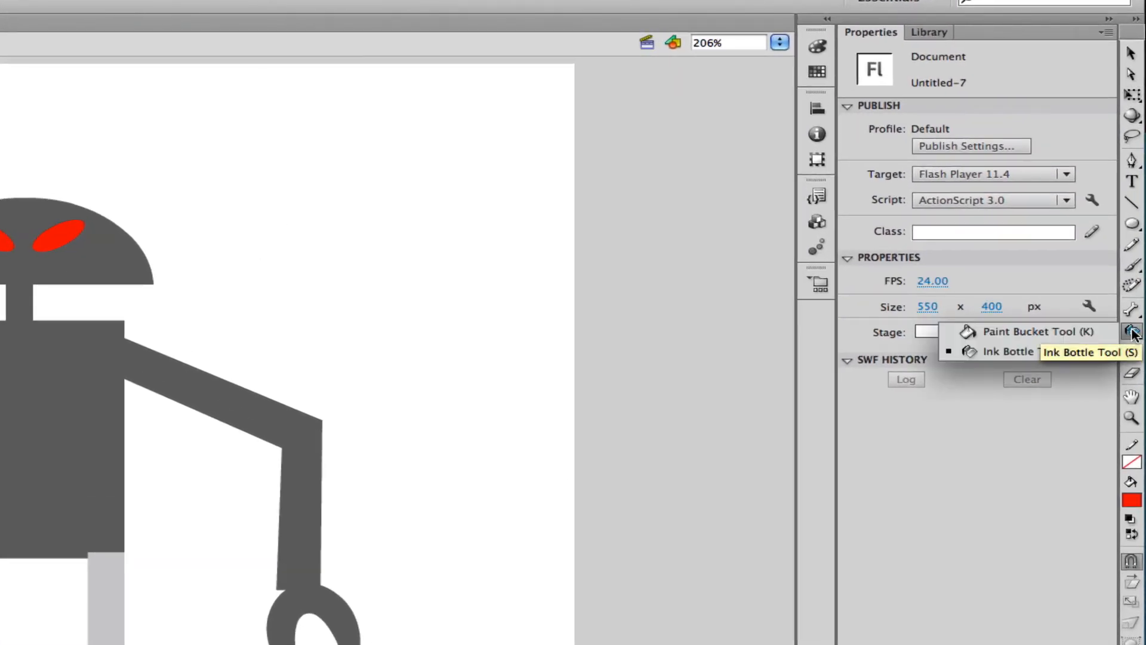
{"action": "left_click", "coordinate": [1090, 330]}
{"action": "left_click", "coordinate": [1132, 333]}
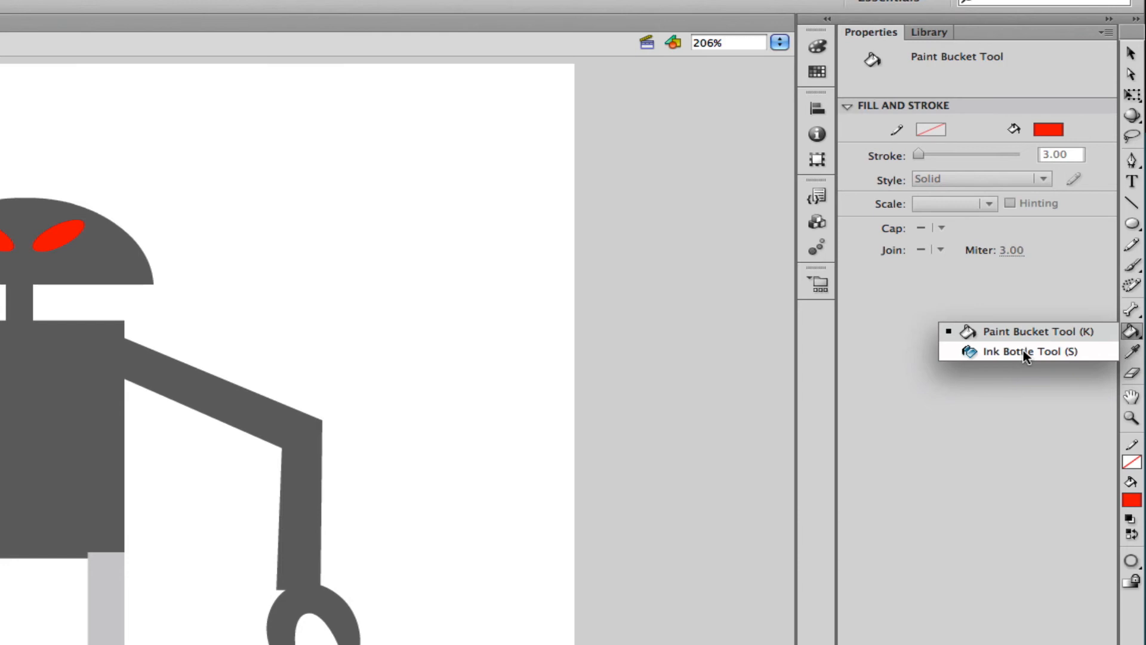
{"action": "left_click", "coordinate": [1024, 354]}
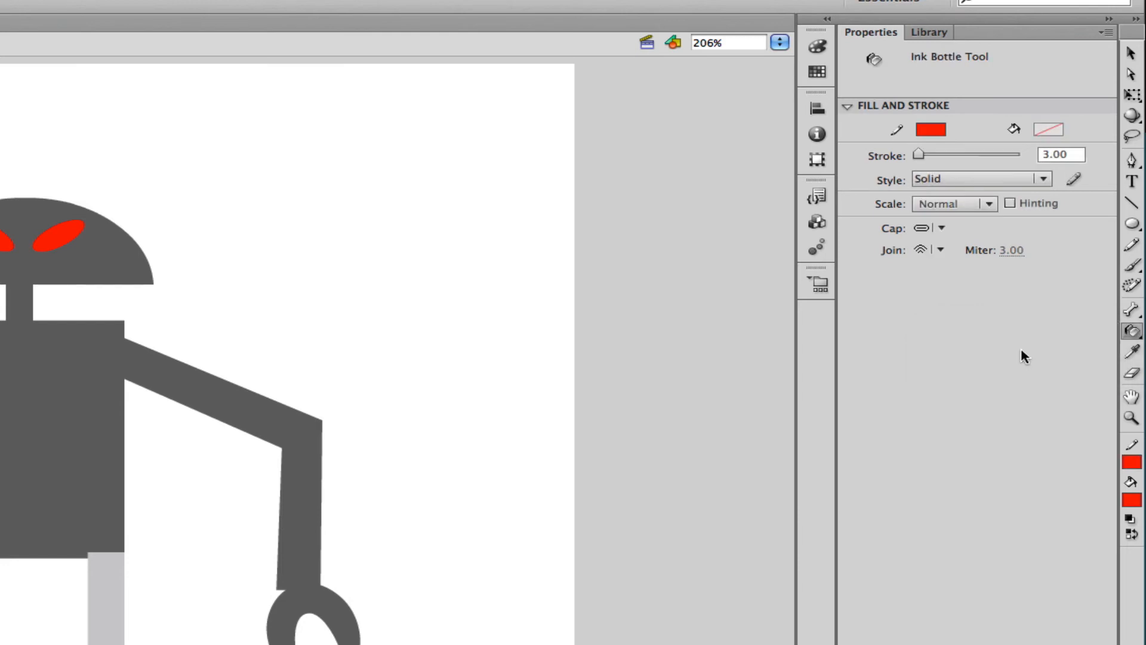
{"action": "left_click", "coordinate": [931, 132]}
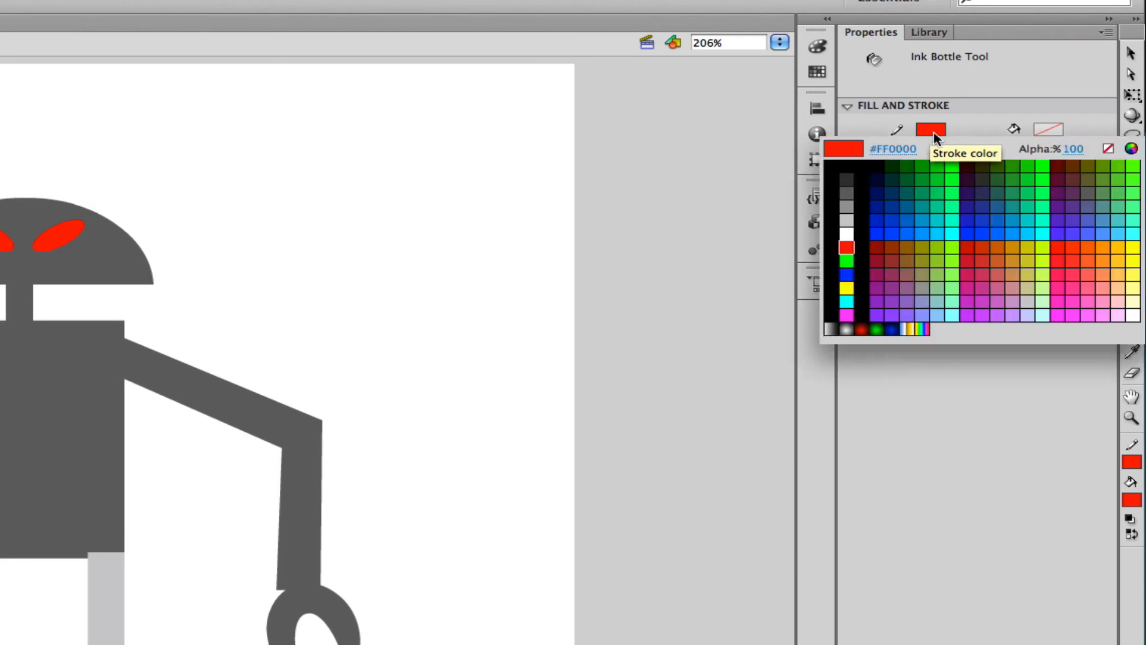
{"action": "left_click", "coordinate": [842, 173]}
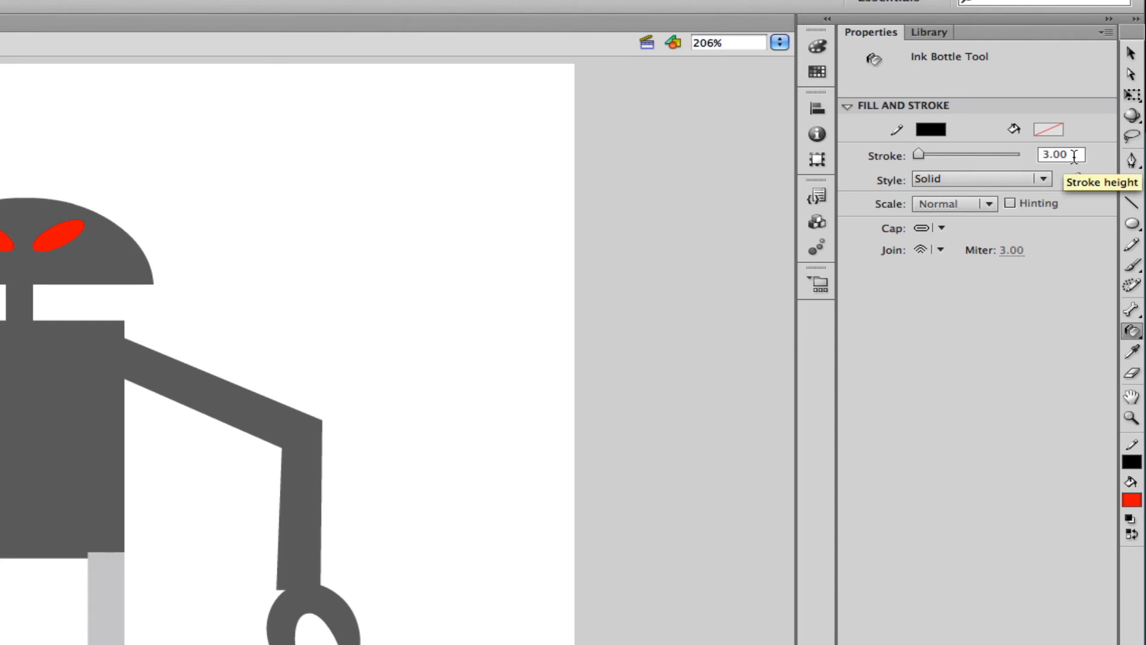
{"action": "left_click_drag", "start_coordinate": [1076, 155], "coordinate": [1012, 154]}
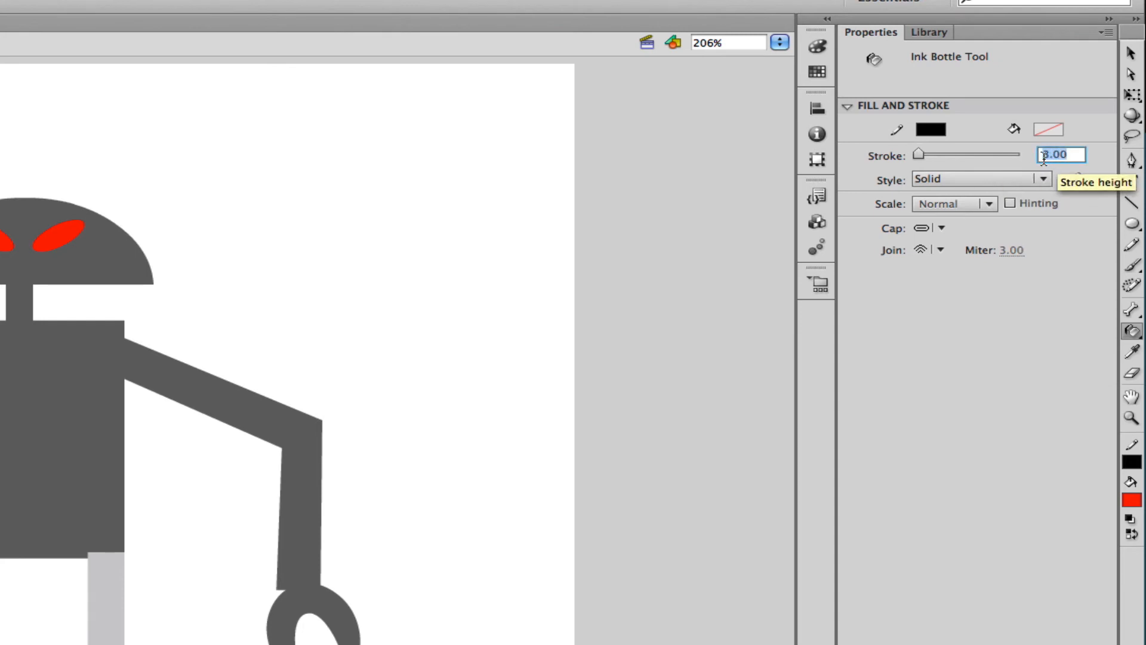
{"action": "type", "text": "2"}
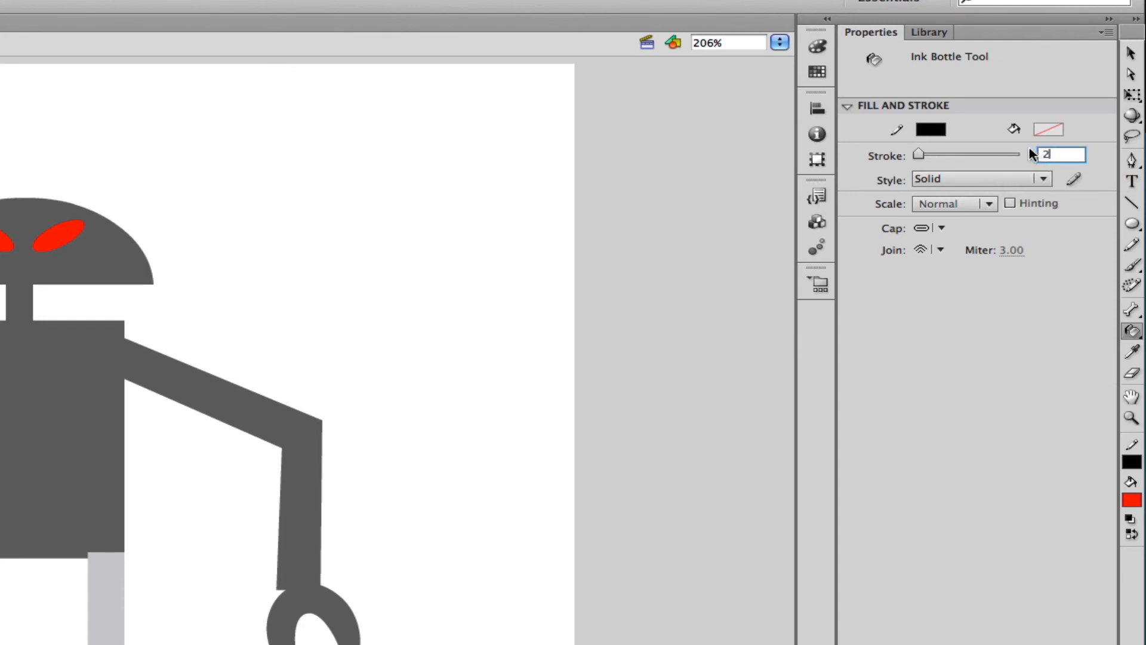
{"action": "key", "text": "Return"}
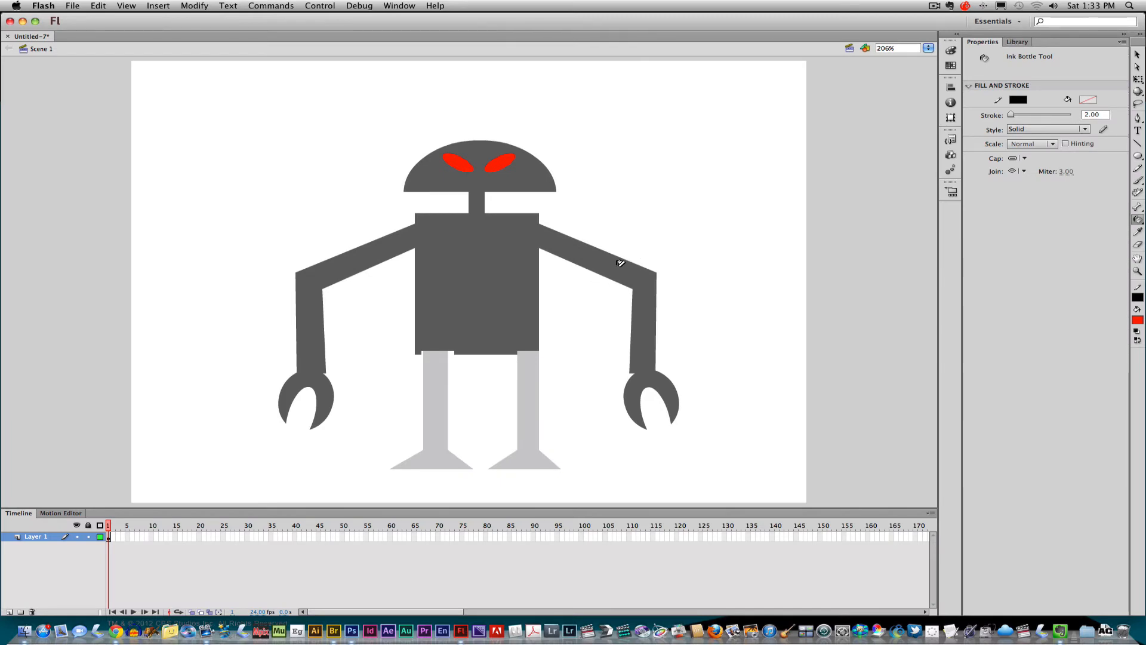
Outline the robot's dark gray body, red eyes and both light gray legs with the black stroke
{"action": "left_click", "coordinate": [627, 266]}
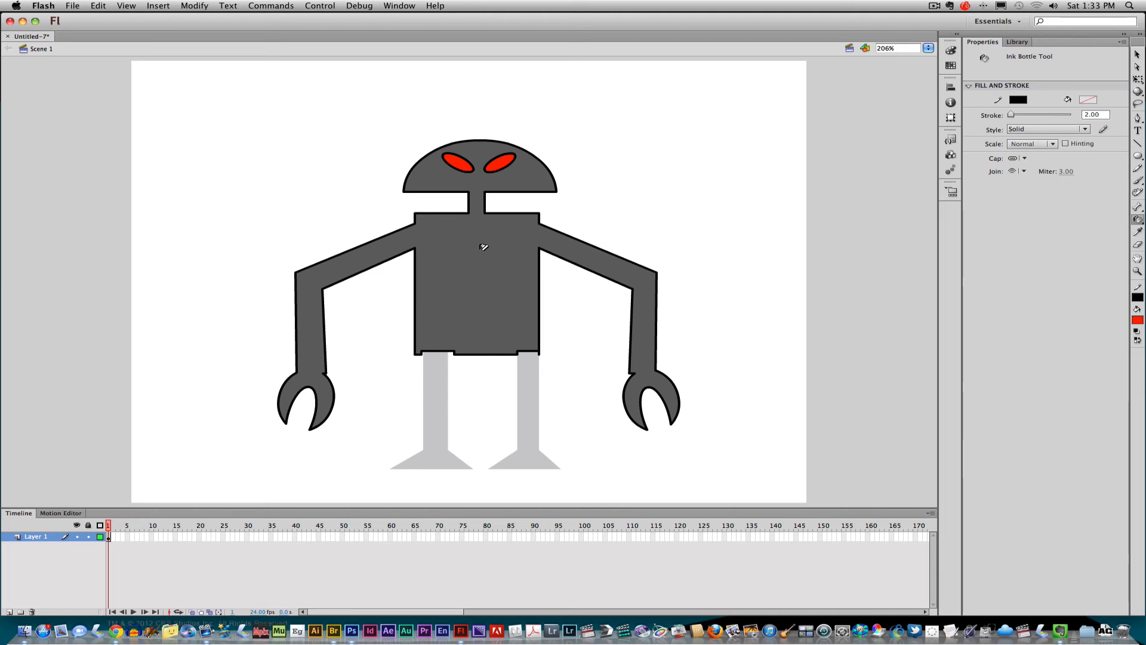
{"action": "left_click", "coordinate": [438, 386]}
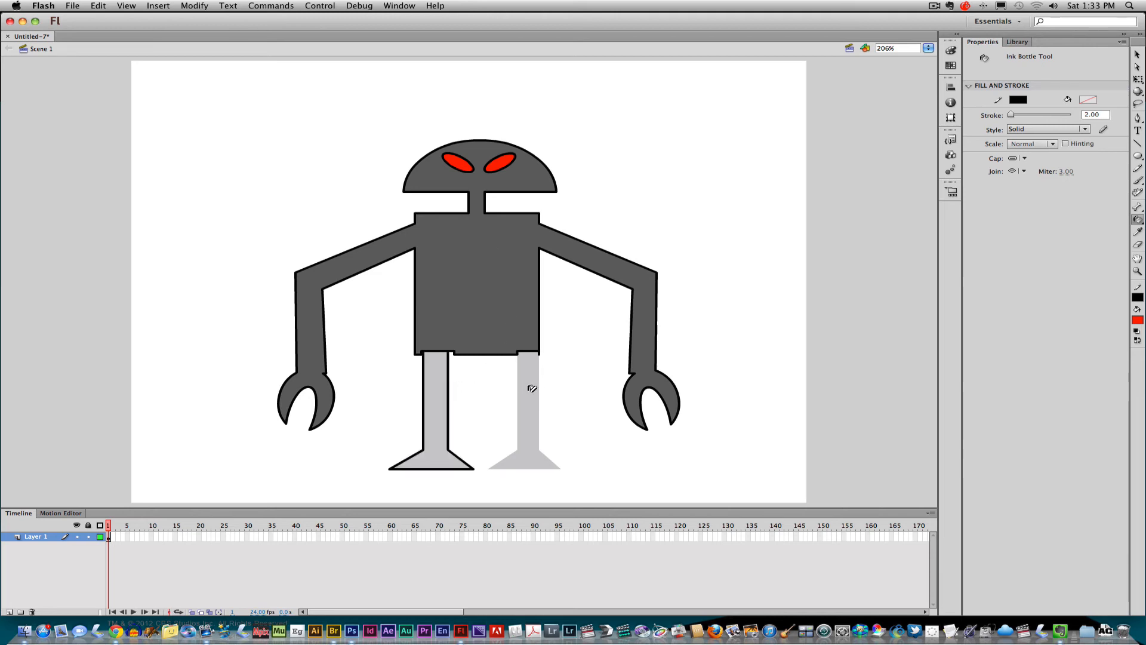
{"action": "left_click", "coordinate": [532, 385]}
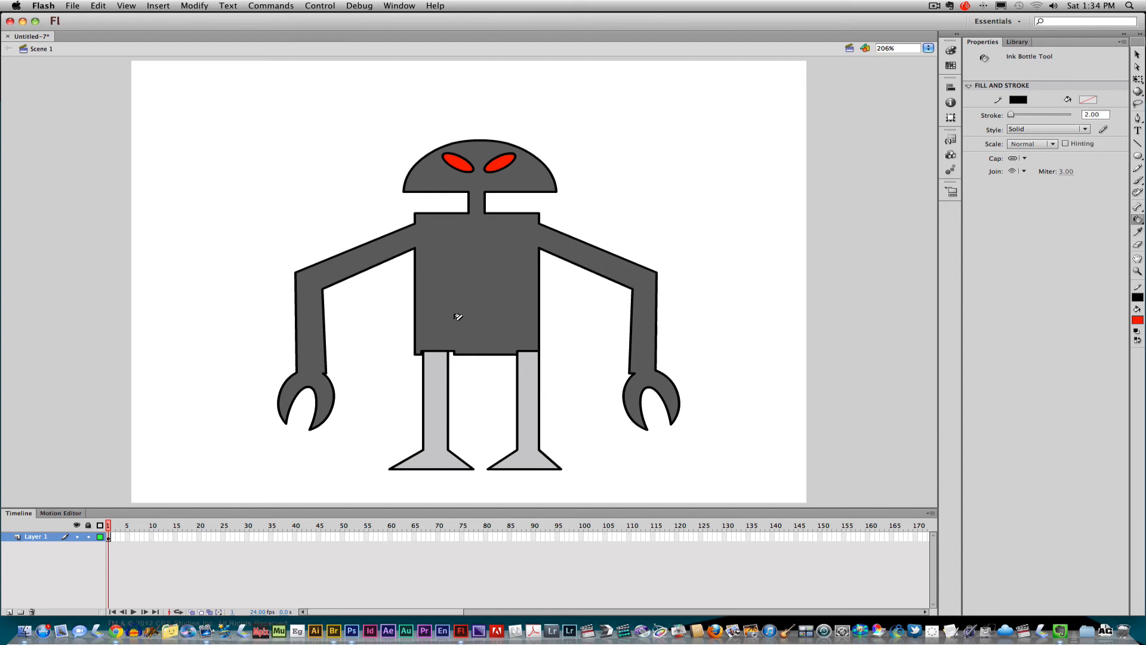
Move the whole outlined robot to the stage's left side and scale it down to about 218 wide and 217.5 high
{"action": "key", "text": "v"}
{"action": "mouse_move", "coordinate": [216, 85]}
{"action": "left_mouse_down"}
{"action": "mouse_move", "coordinate": [302, 231]}
{"action": "mouse_move", "coordinate": [715, 504]}
{"action": "left_mouse_up"}
{"action": "left_click_drag", "start_coordinate": [523, 288], "coordinate": [402, 287]}
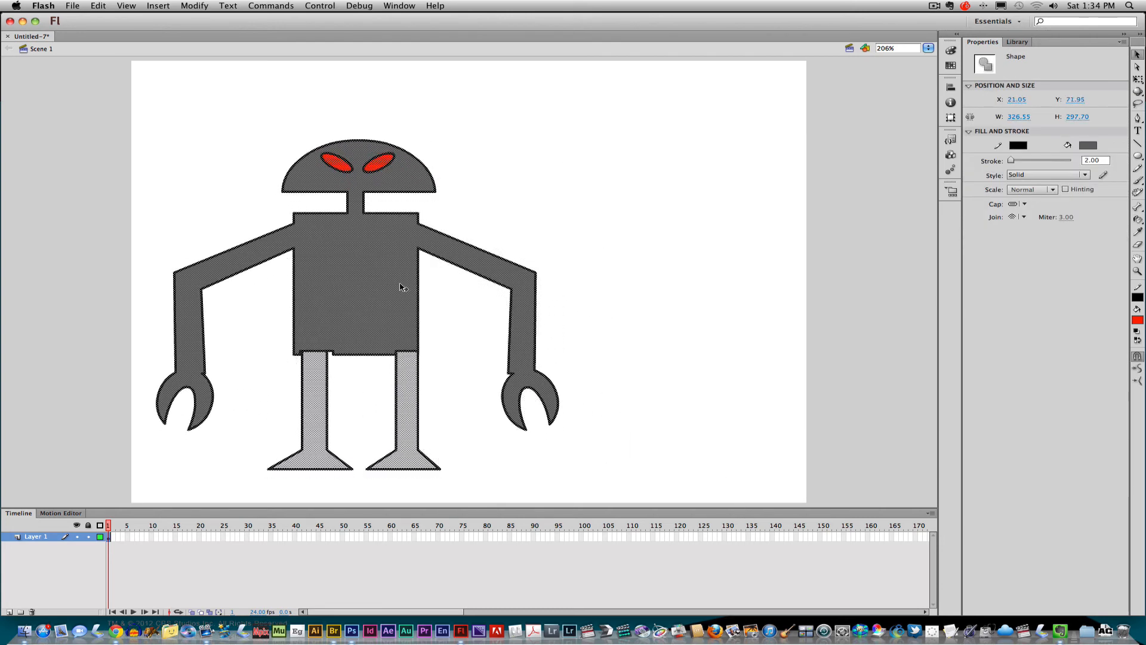
{"action": "key", "text": "q"}
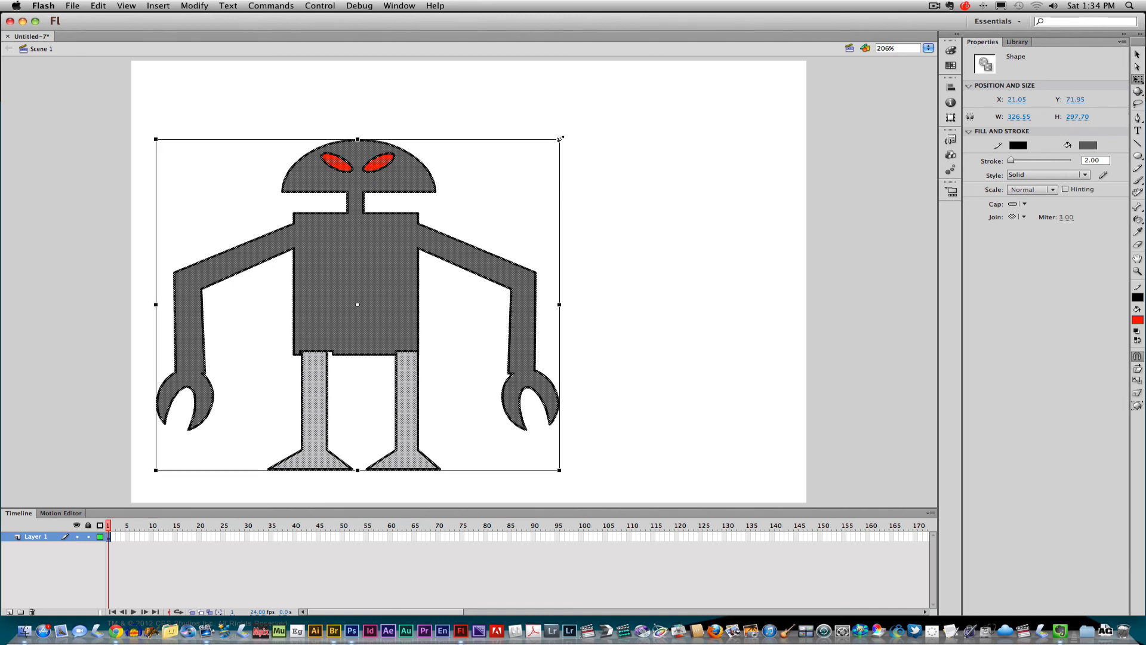
{"action": "left_click_drag", "start_coordinate": [559, 138], "coordinate": [425, 229]}
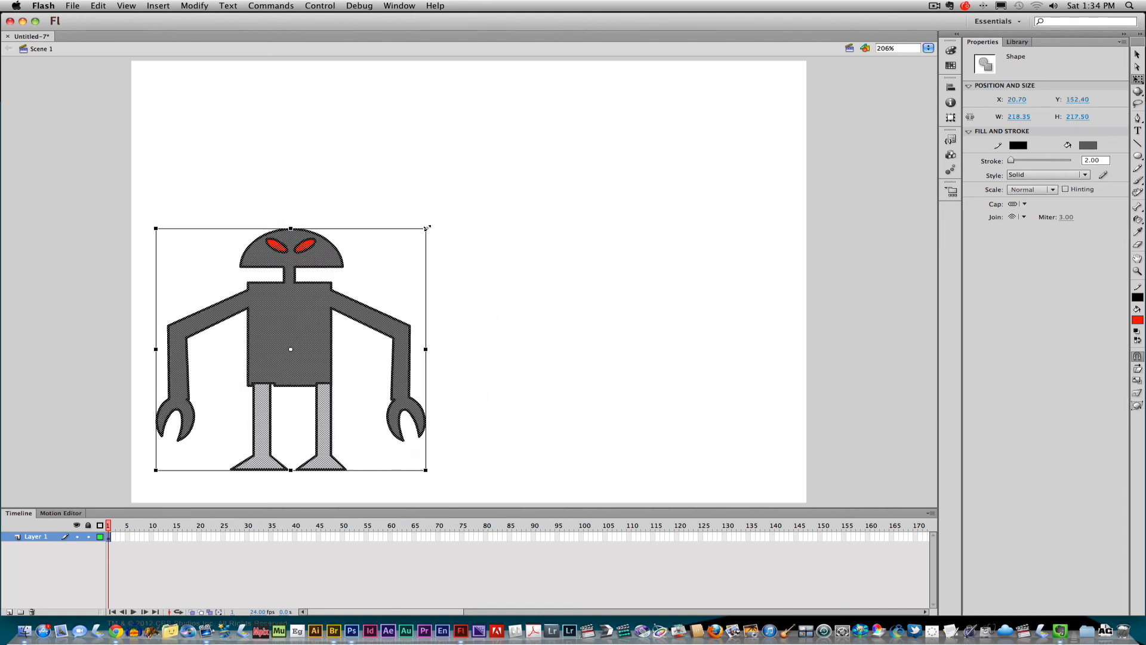
Animate the whole robot sliding right in consecutive keyframes through frame 33, ending at about X 148, Y 153
{"action": "key", "text": "v"}
{"action": "left_click", "coordinate": [494, 279]}
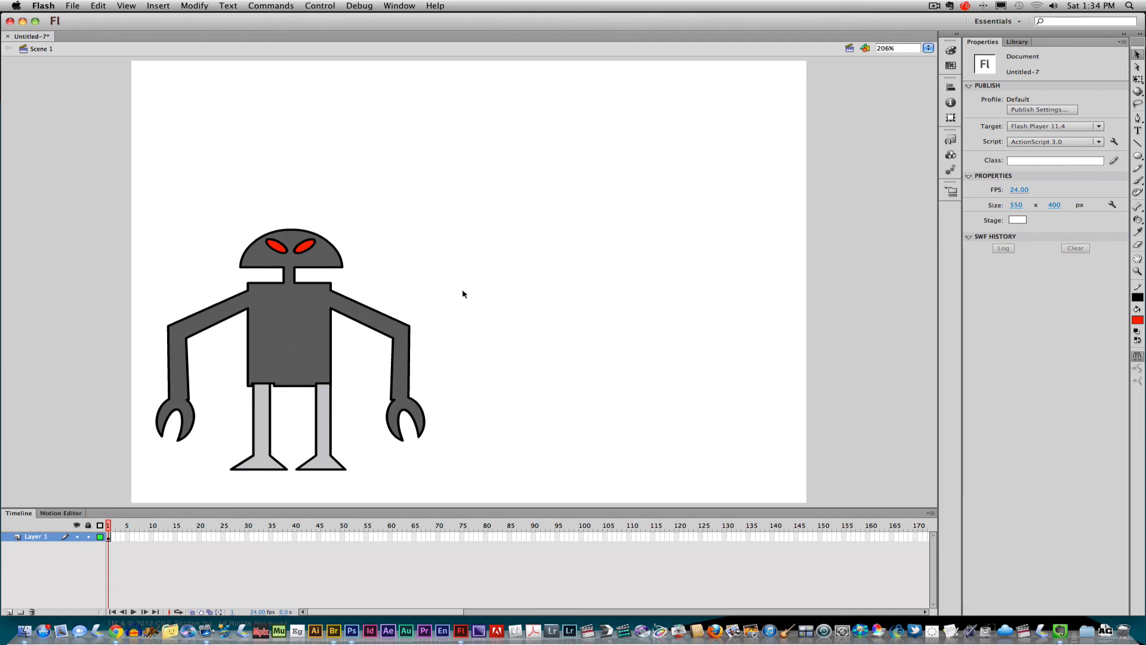
{"action": "key", "text": "F6"}
{"action": "left_click_drag", "start_coordinate": [107, 162], "coordinate": [513, 508]}
{"action": "left_click_drag", "start_coordinate": [293, 323], "coordinate": [367, 357]}
{"action": "key", "text": "F6"}
{"action": "key", "text": "F6"}
{"action": "key", "text": "F6"}
{"action": "key", "text": "F6"}
{"action": "key", "text": "F6"}
{"action": "key", "text": "F6"}
{"action": "left_click_drag", "start_coordinate": [373, 356], "coordinate": [474, 353]}
{"action": "key", "text": "F6"}
{"action": "key", "text": "F6"}
{"action": "key", "text": "F6"}
{"action": "key", "text": "F6"}
{"action": "key", "text": "F6"}
{"action": "key", "text": "F6"}
{"action": "key", "text": "F6"}
{"action": "key", "text": "F6"}
{"action": "key", "text": "F6"}
{"action": "key", "text": "F6"}
{"action": "key", "text": "F6"}
{"action": "key", "text": "F6"}
{"action": "key", "text": "F6"}
{"action": "key", "text": "F6"}
{"action": "key", "text": "F6"}
{"action": "key", "text": "F6"}
{"action": "key", "text": "F6"}
{"action": "key", "text": "F6"}
{"action": "key", "text": "F6"}
{"action": "key", "text": "F6"}
{"action": "key", "text": "F6"}
{"action": "key", "text": "F6"}
{"action": "key", "text": "F6"}
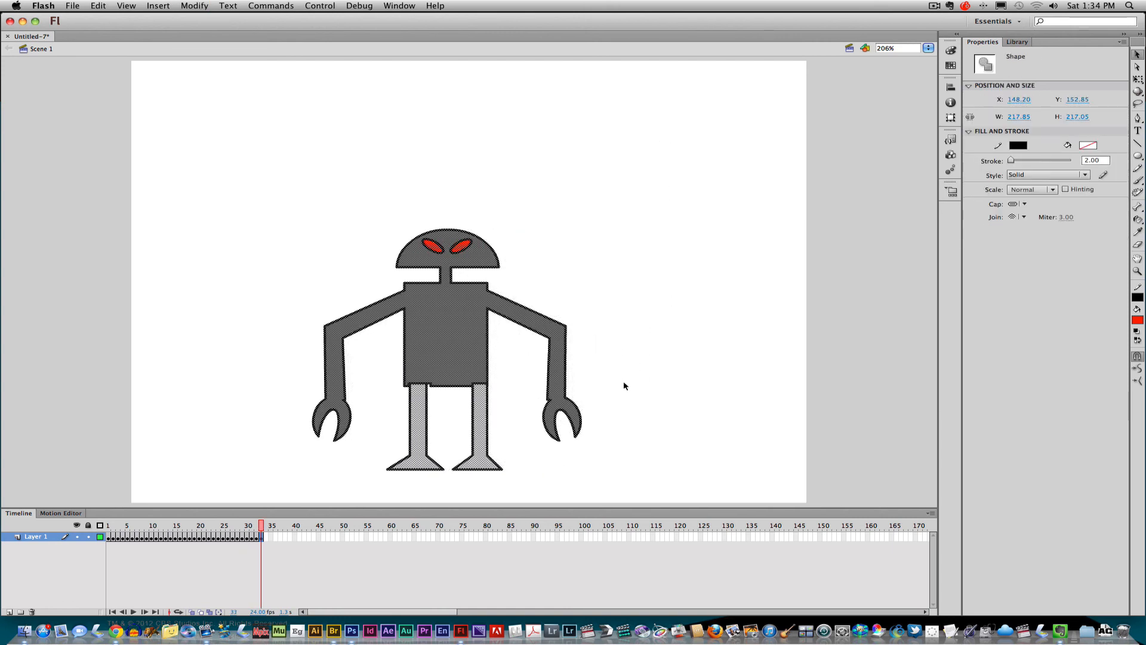
Extend the robot animation with consecutive keyframes through frame 50, shifting the robot slightly to about X 149
{"action": "key", "text": "F6"}
{"action": "left_click_drag", "start_coordinate": [420, 355], "coordinate": [448, 364]}
{"action": "key", "text": "F6"}
{"action": "key", "text": "F6"}
{"action": "key", "text": "F6"}
{"action": "key", "text": "F6"}
{"action": "key", "text": "F6"}
{"action": "key", "text": "F6"}
{"action": "key", "text": "F6"}
{"action": "key", "text": "F6"}
{"action": "key", "text": "F6"}
{"action": "key", "text": "F6"}
{"action": "key", "text": "F6"}
{"action": "key", "text": "F6"}
{"action": "key", "text": "F6"}
{"action": "key", "text": "F6"}
{"action": "key", "text": "F6"}
{"action": "key", "text": "F6"}
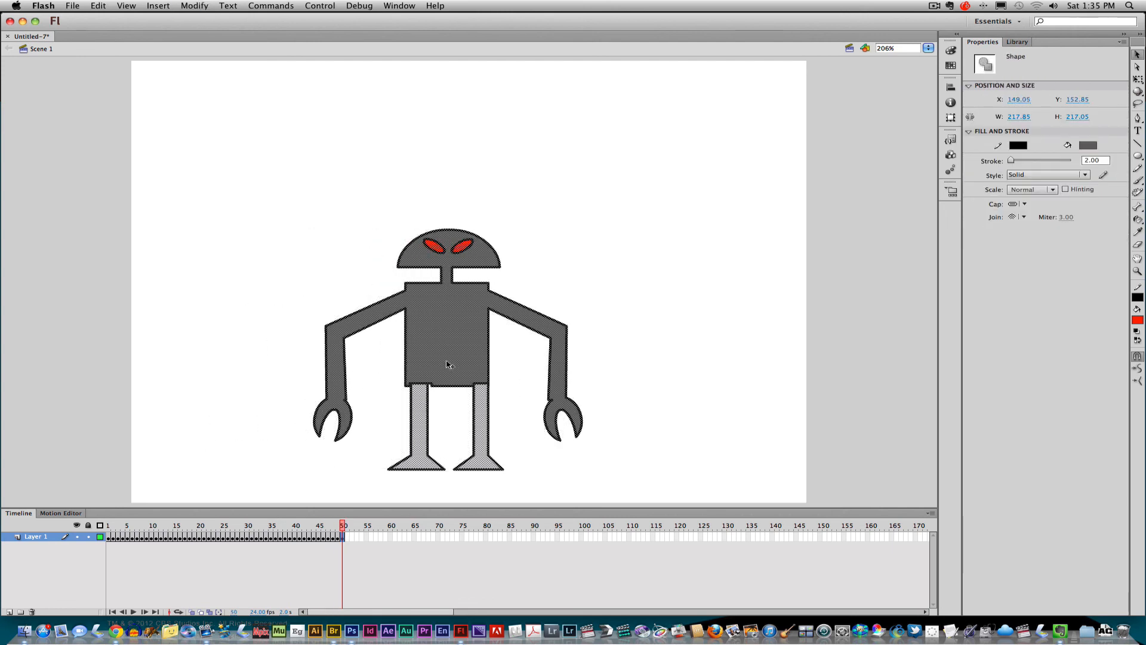
Scale the robot up to about 240 by 239 at frame 50, and keep enlarging and rotating it in keyframes through frame 57
{"action": "key", "text": "q"}
{"action": "left_click_drag", "start_coordinate": [585, 226], "coordinate": [610, 204]}
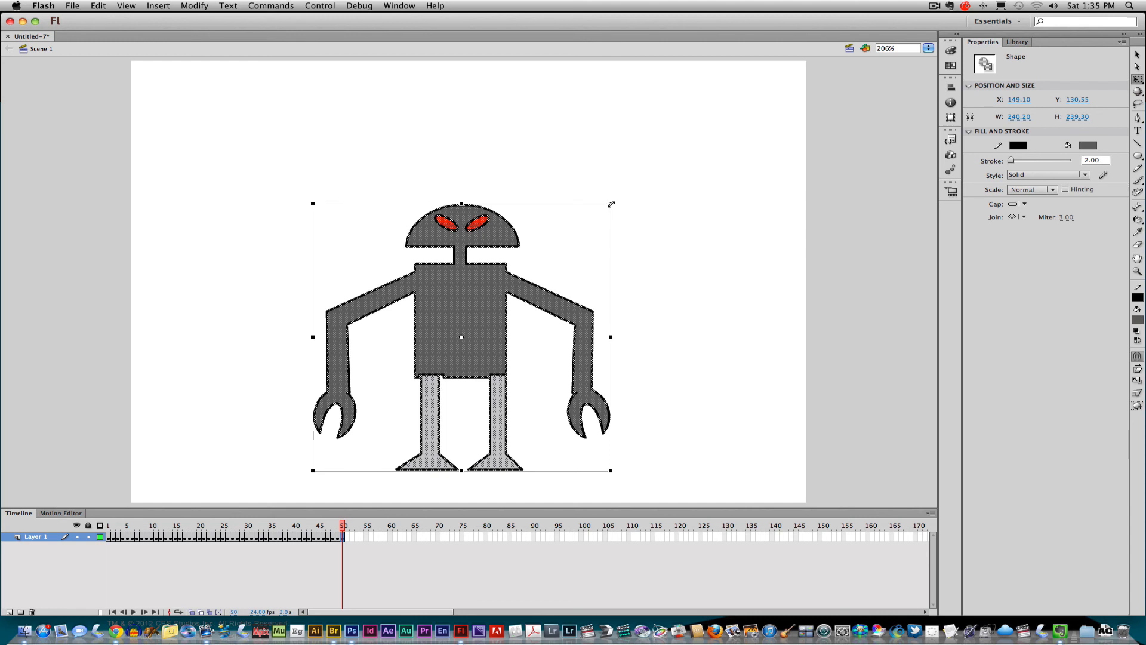
{"action": "left_click_drag", "start_coordinate": [611, 204], "coordinate": [482, 98]}
{"action": "key", "text": "F6"}
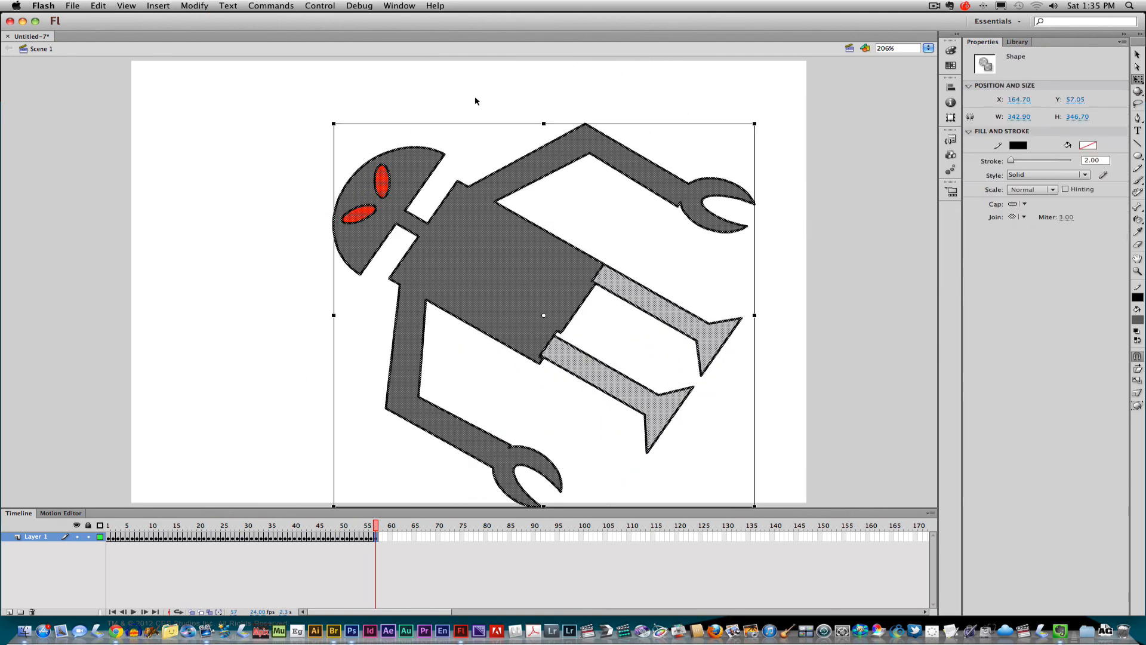
Spin the enlarged robot counterclockwise from frame to frame past frame 60, adding a keyframe for each rotation until it stands upright
{"action": "left_click_drag", "start_coordinate": [332, 119], "coordinate": [315, 490]}
{"action": "key", "text": "F6"}
{"action": "left_click_drag", "start_coordinate": [763, 116], "coordinate": [396, 70]}
{"action": "key", "text": "F6"}
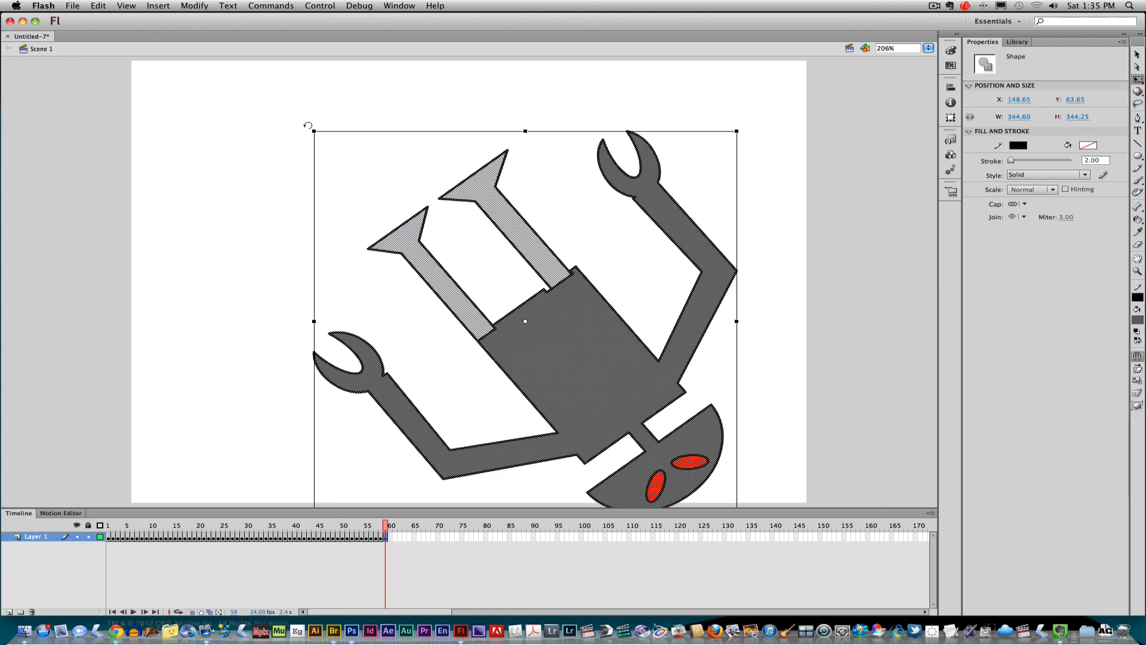
{"action": "left_click_drag", "start_coordinate": [307, 125], "coordinate": [218, 450]}
{"action": "key", "text": "F6"}
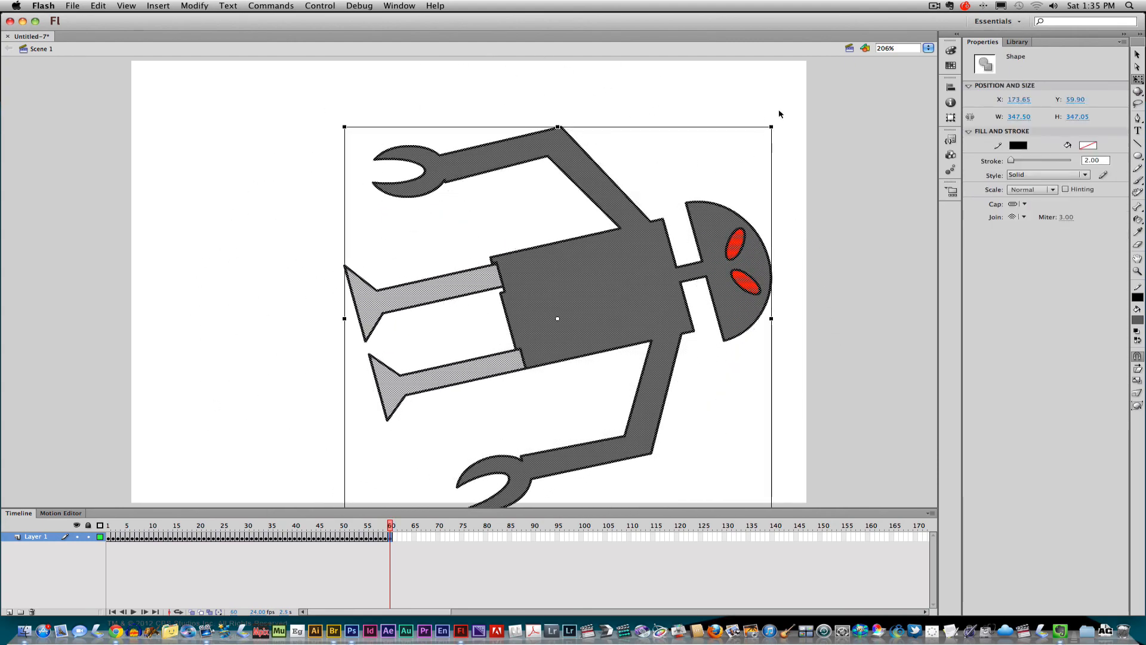
{"action": "left_click_drag", "start_coordinate": [778, 122], "coordinate": [437, 124]}
{"action": "key", "text": "F6"}
Move the upright robot left to about X 48, Y 26 in keyframes through frame 64, and play the animation
{"action": "left_click_drag", "start_coordinate": [560, 259], "coordinate": [434, 227]}
{"action": "key", "text": "F6"}
{"action": "key", "text": "F6"}
{"action": "key", "text": "F6"}
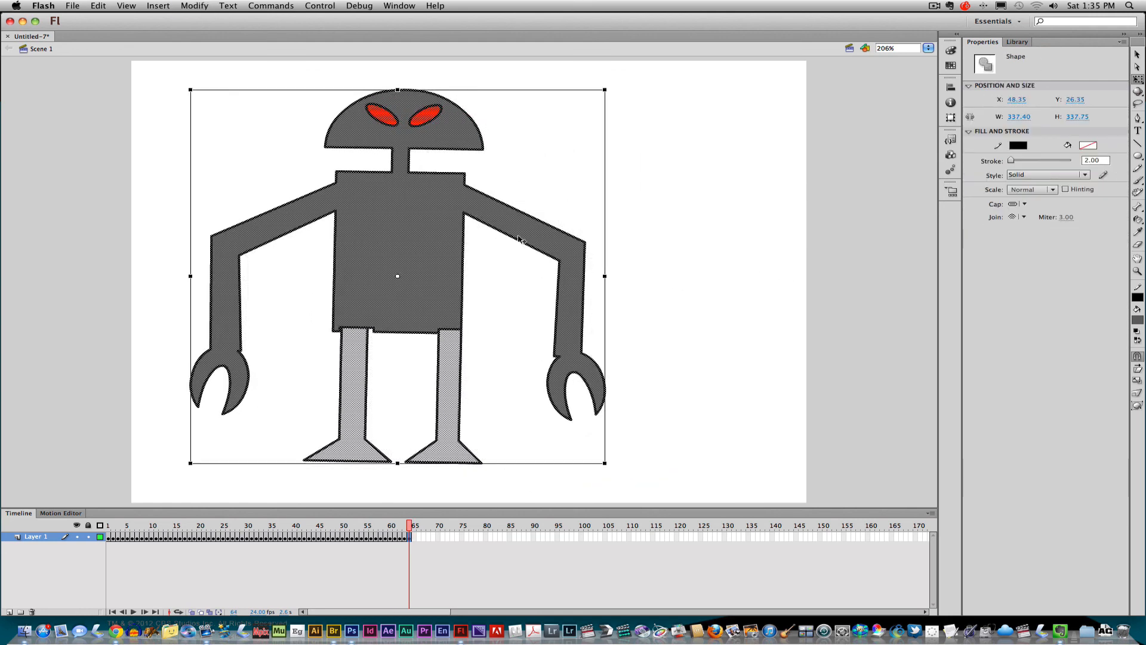
{"action": "left_click", "coordinate": [708, 182]}
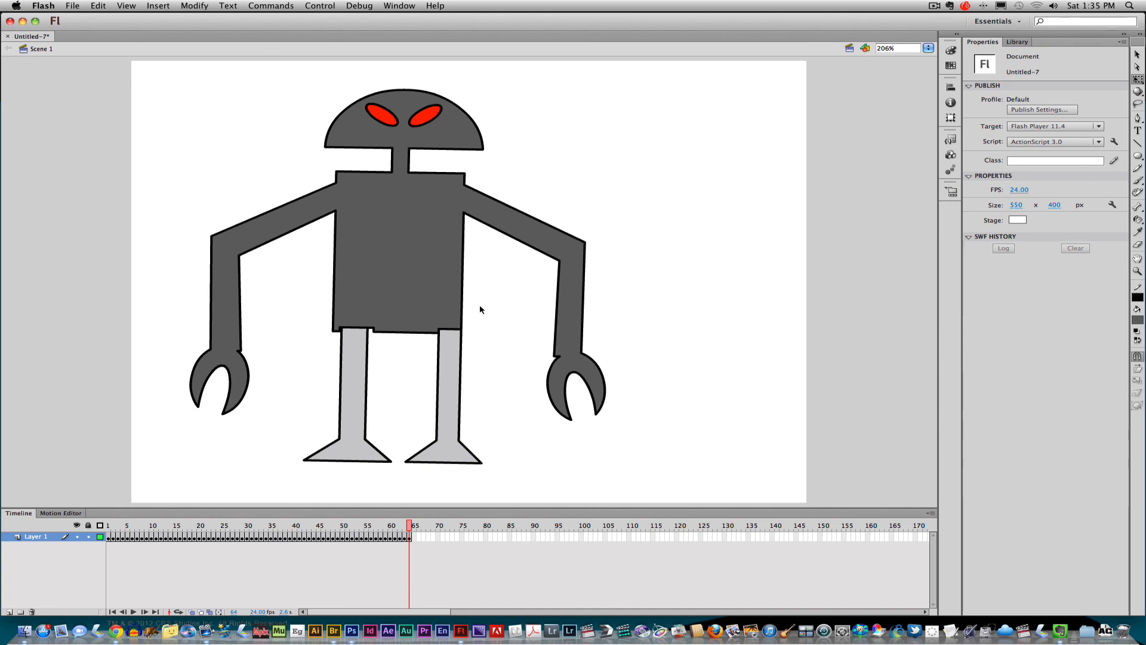
{"action": "key", "text": "Return"}
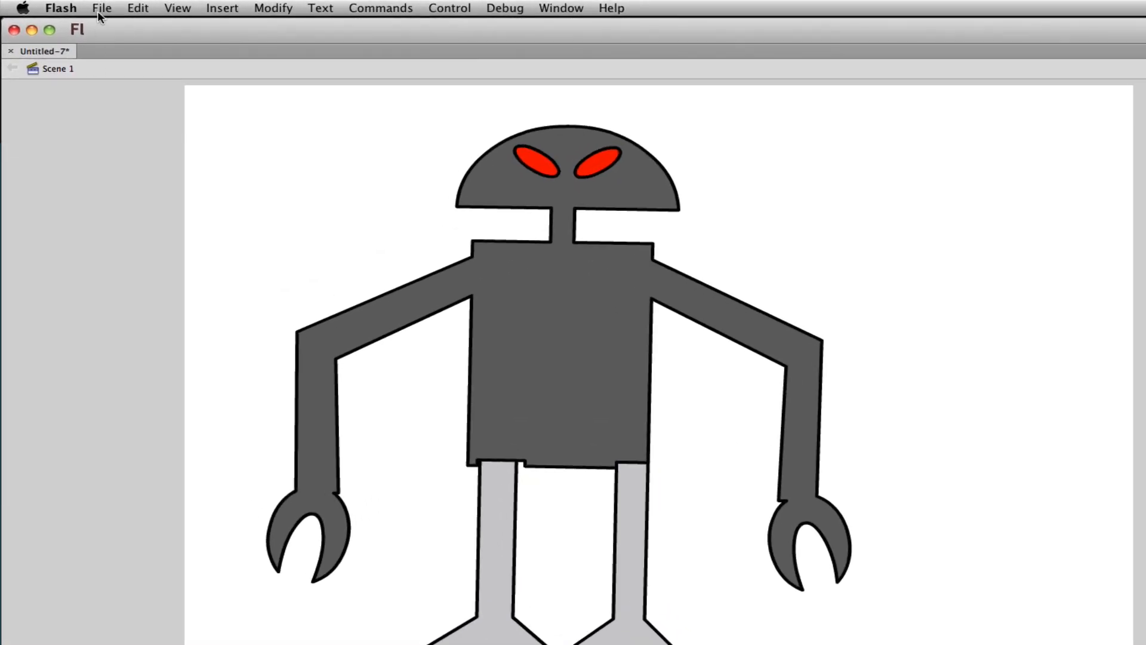
Save the document as a Flash CS6 file named character.fla in the project prep assignments folder
{"action": "left_click", "coordinate": [72, 5]}
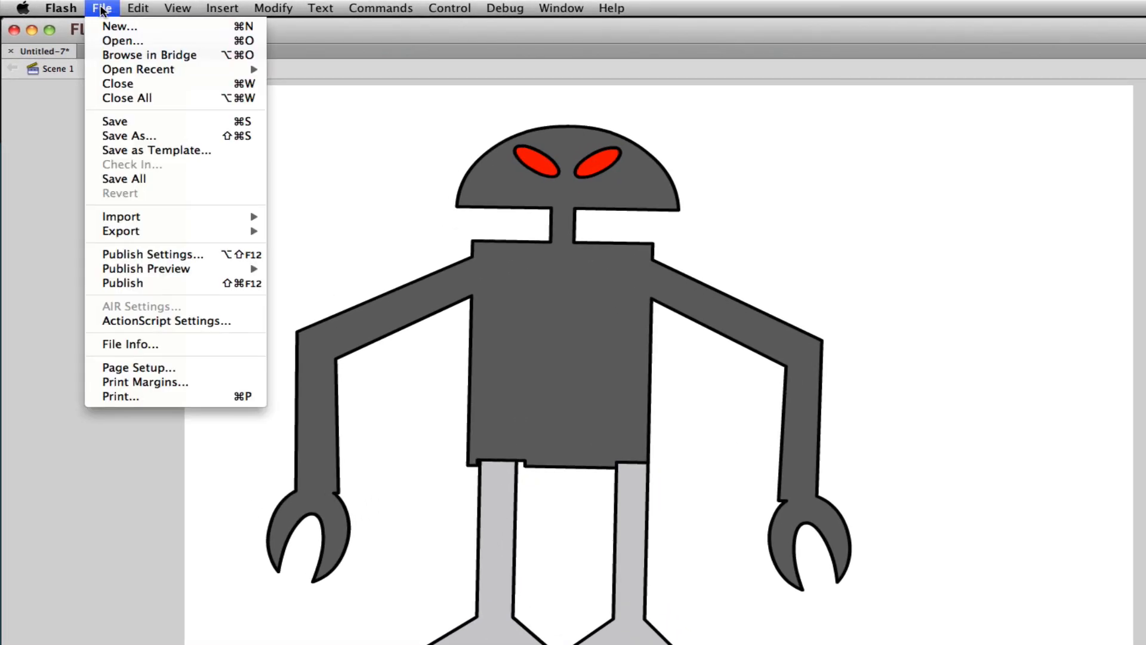
{"action": "left_click", "coordinate": [120, 135]}
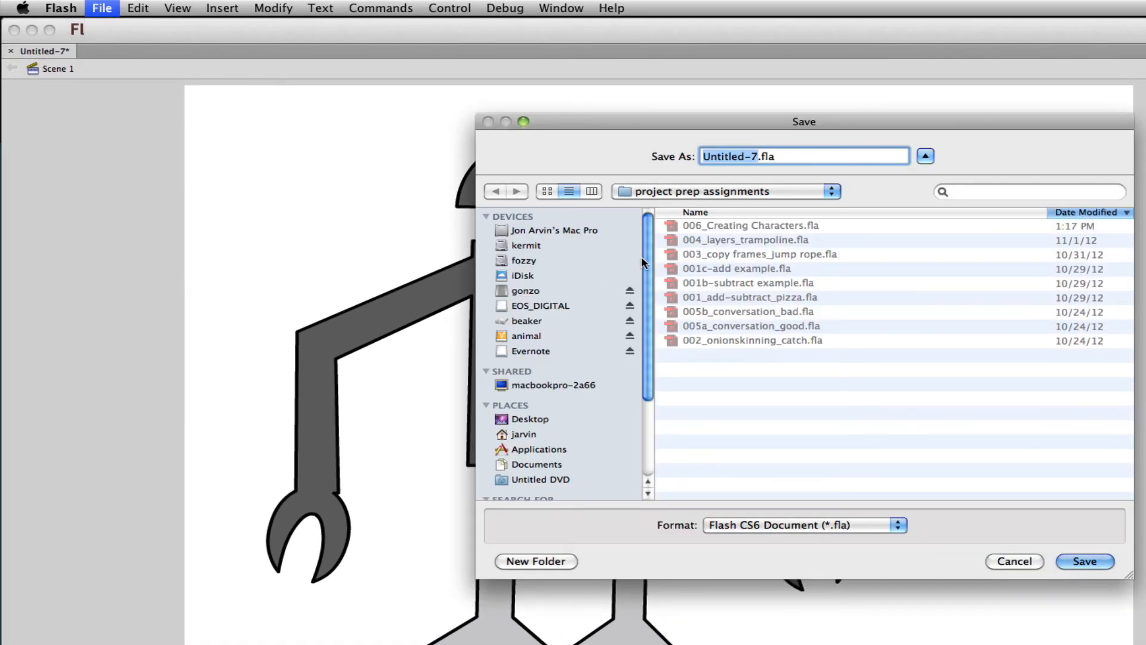
{"action": "type", "text": "cha"}
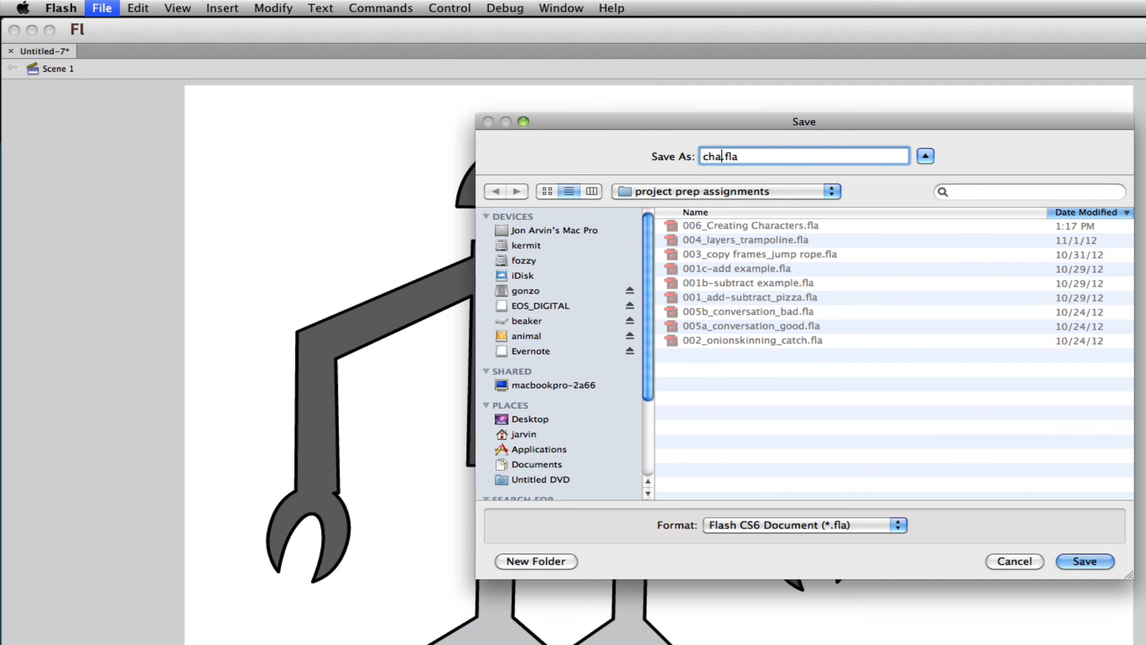
{"action": "type", "text": "racter"}
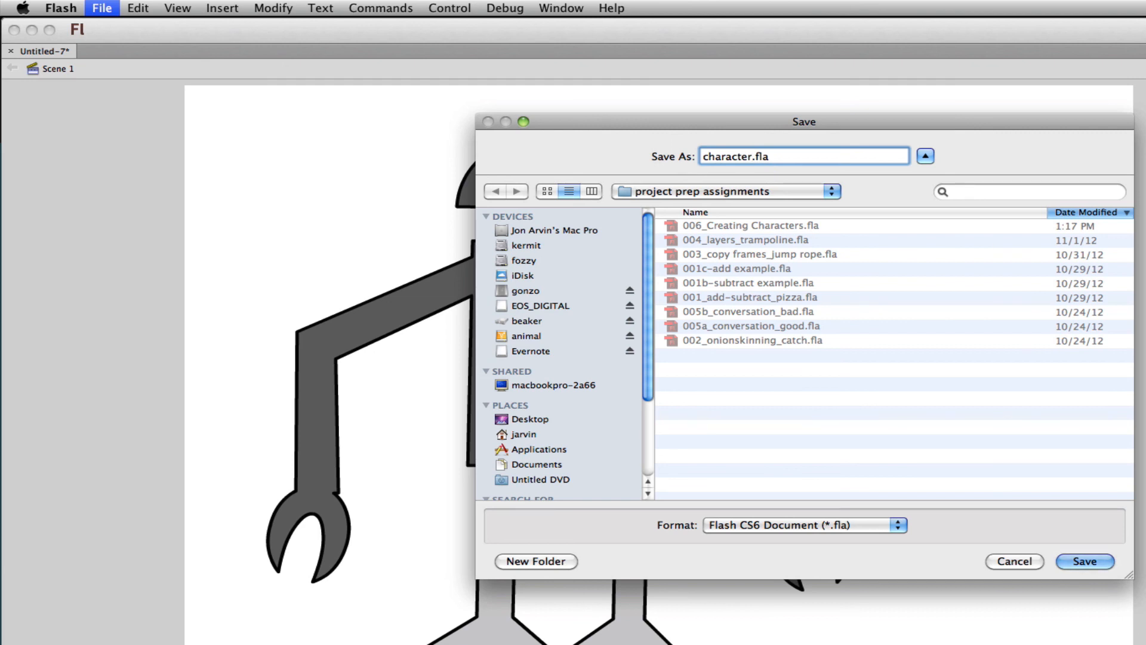